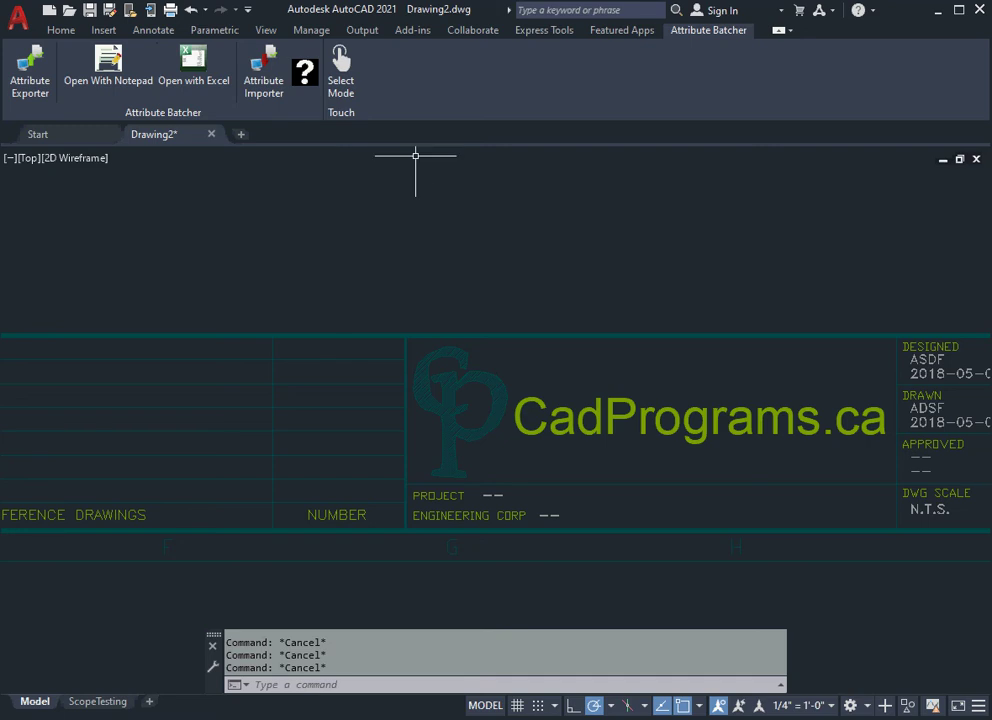
# Run the Attribute Exporter and assign CPTitleBlockA1 to the fourth block slot.
pyautogui.click(22, 82)
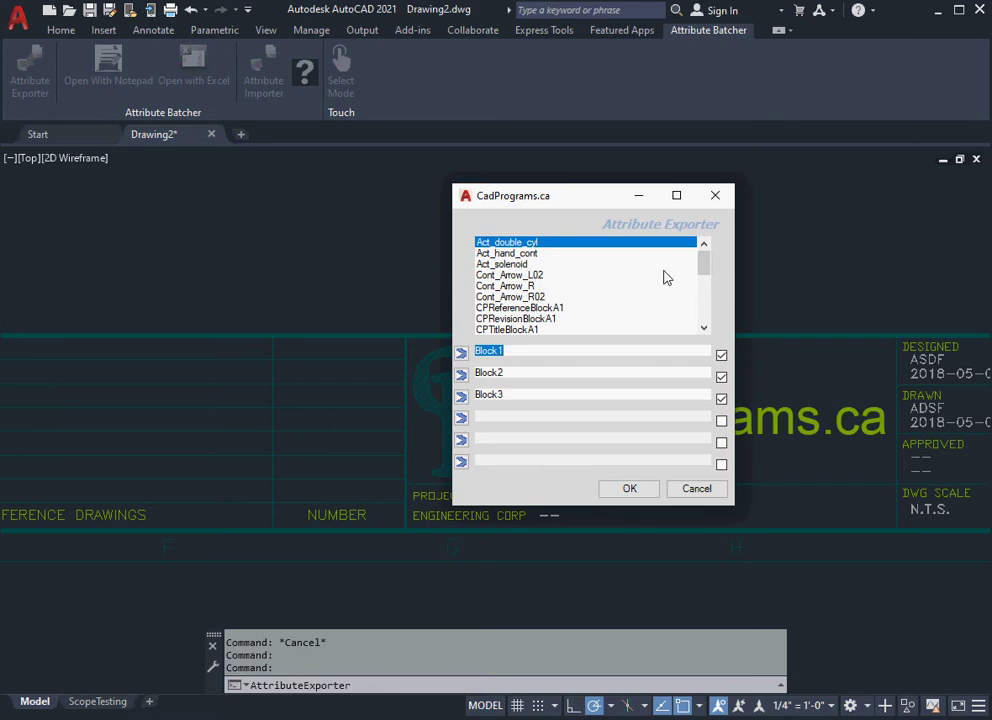
pyautogui.moveTo(701, 261); pyautogui.dragTo(697, 318)
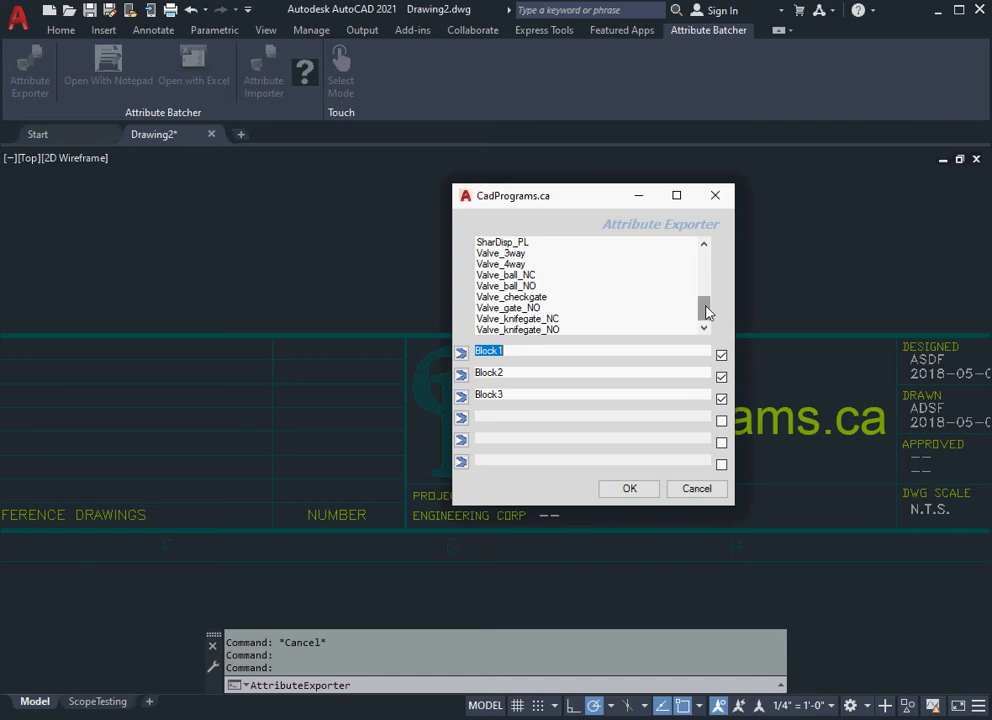
pyautogui.moveTo(706, 312); pyautogui.dragTo(703, 275)
pyautogui.click(579, 288)
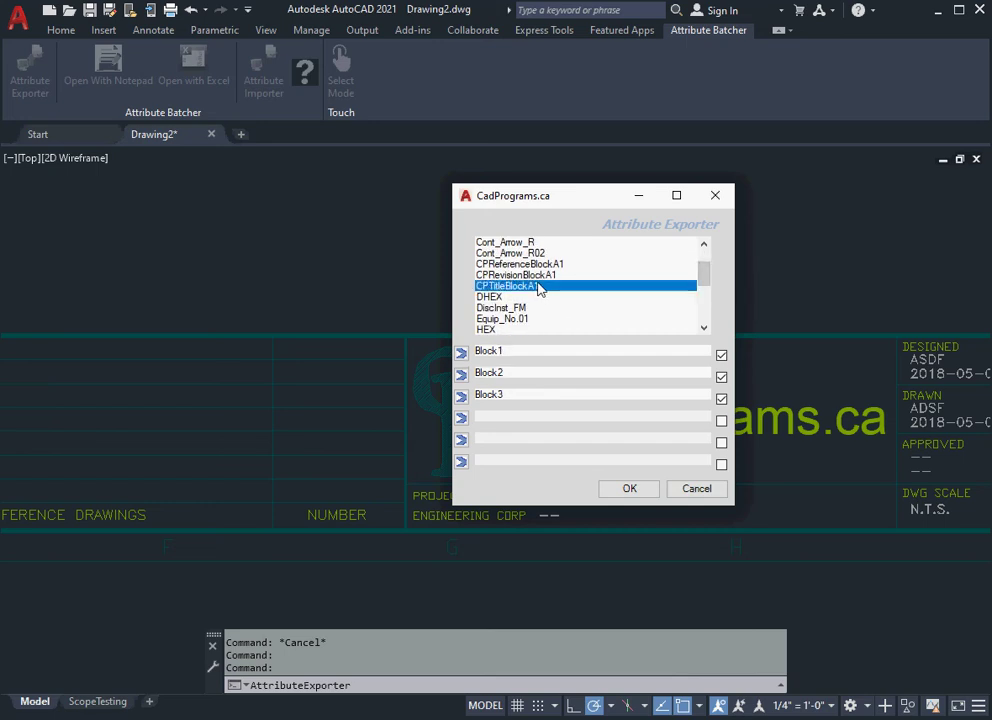
pyautogui.click(461, 418)
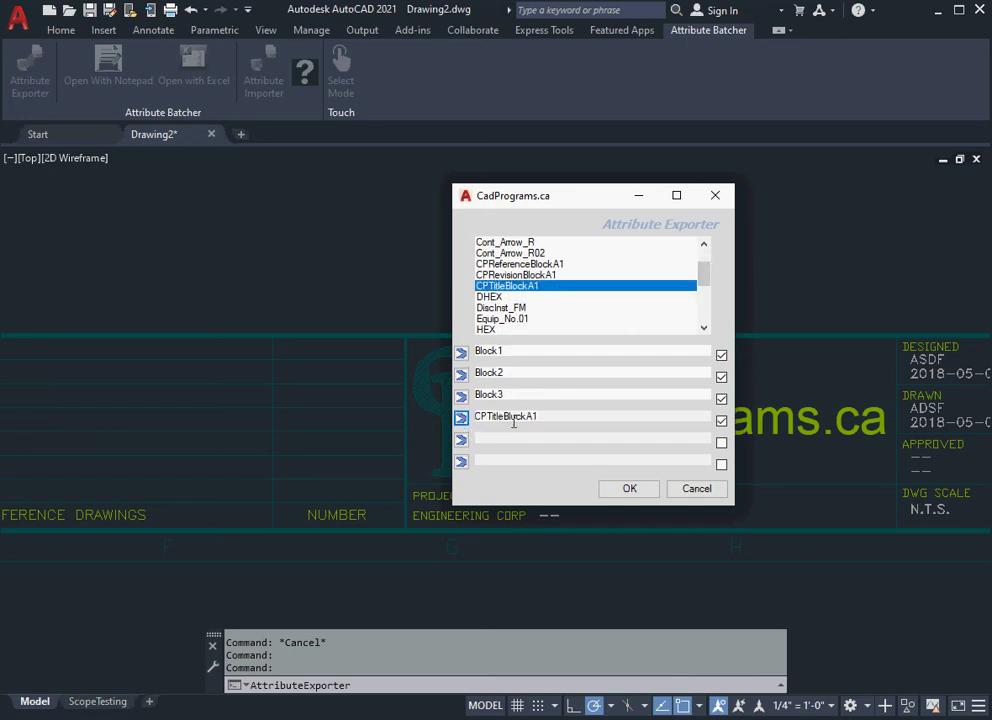
# Exclude Block1, Block2 and Block3 from the export and accept the block selection.
pyautogui.click(722, 397)
pyautogui.click(722, 377)
pyautogui.click(722, 355)
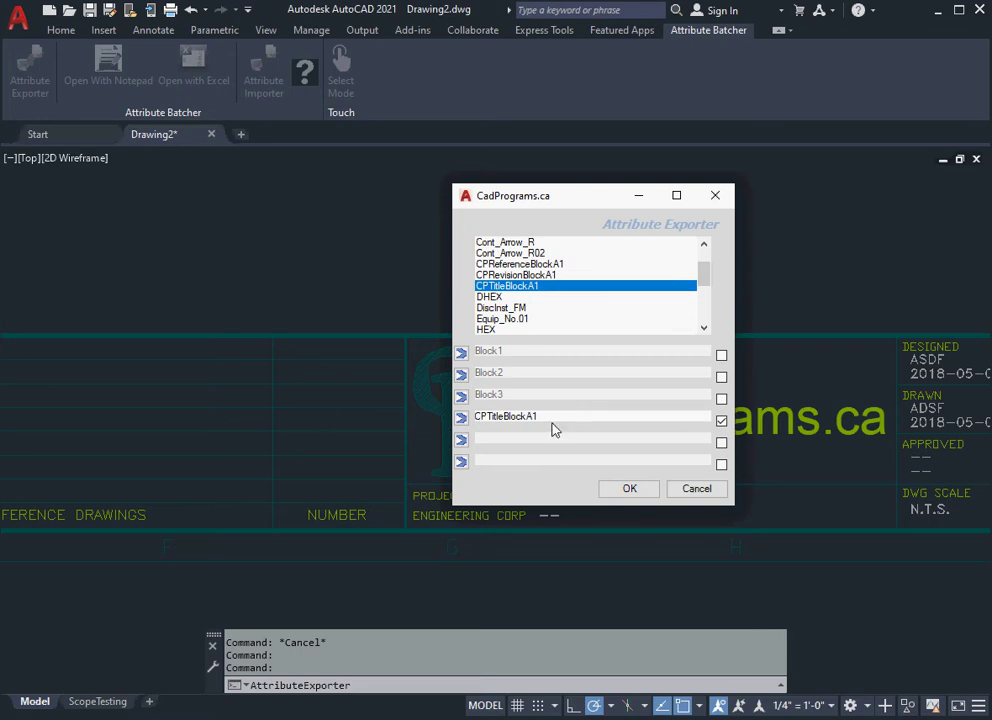
pyautogui.click(629, 489)
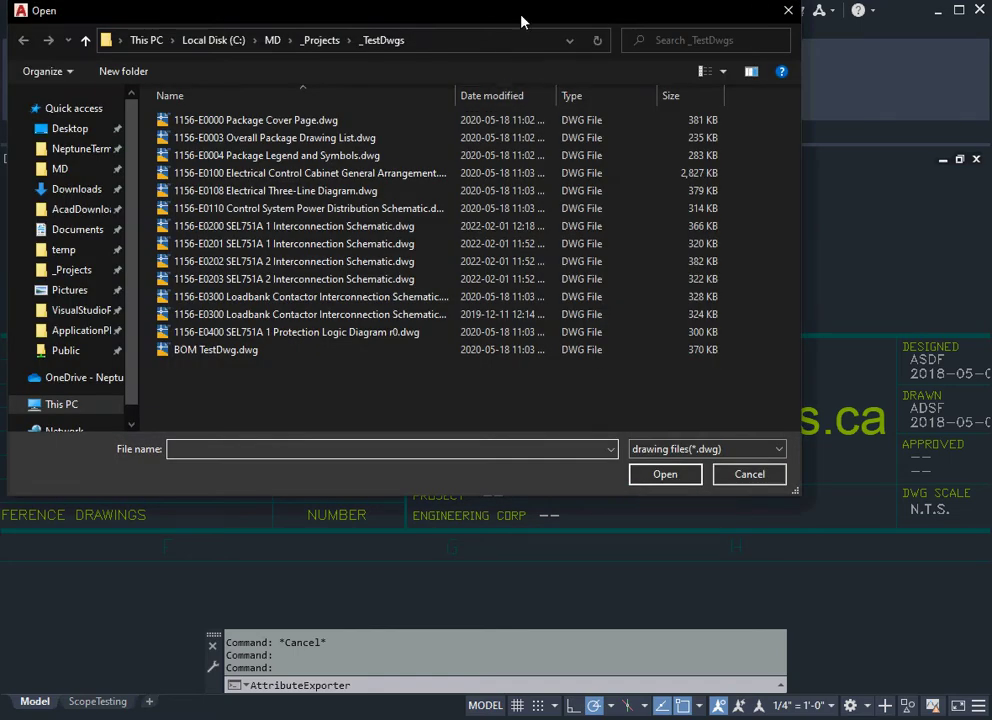
# Export the attributes from the four SEL751A interconnection schematic drawings, 1156-E0200 through 1156-E0203, in the _TestDwgs folder.
pyautogui.moveTo(521, 20); pyautogui.dragTo(591, 157)
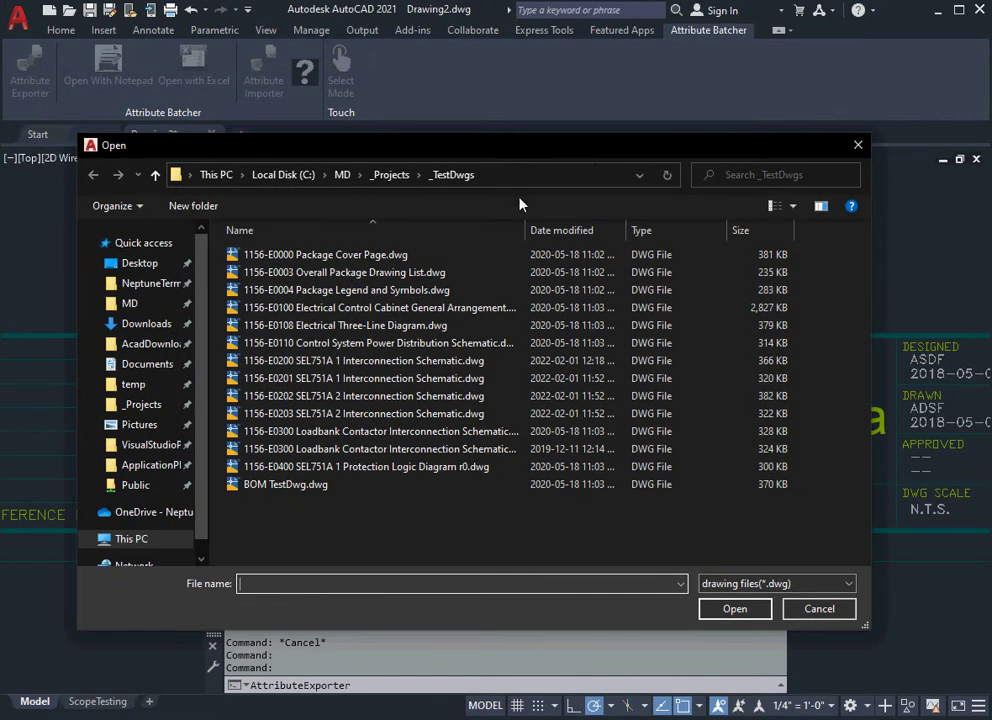
pyautogui.click(390, 361)
pyautogui.keyDown('shift'); pyautogui.click(443, 413); pyautogui.keyUp('shift')
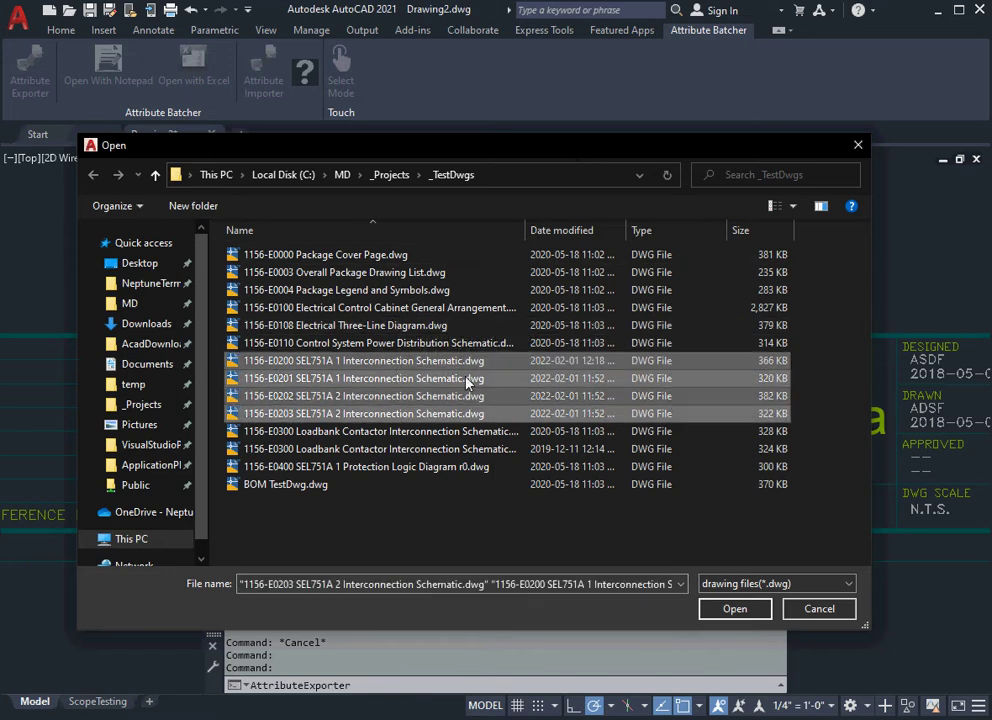
pyautogui.click(736, 606)
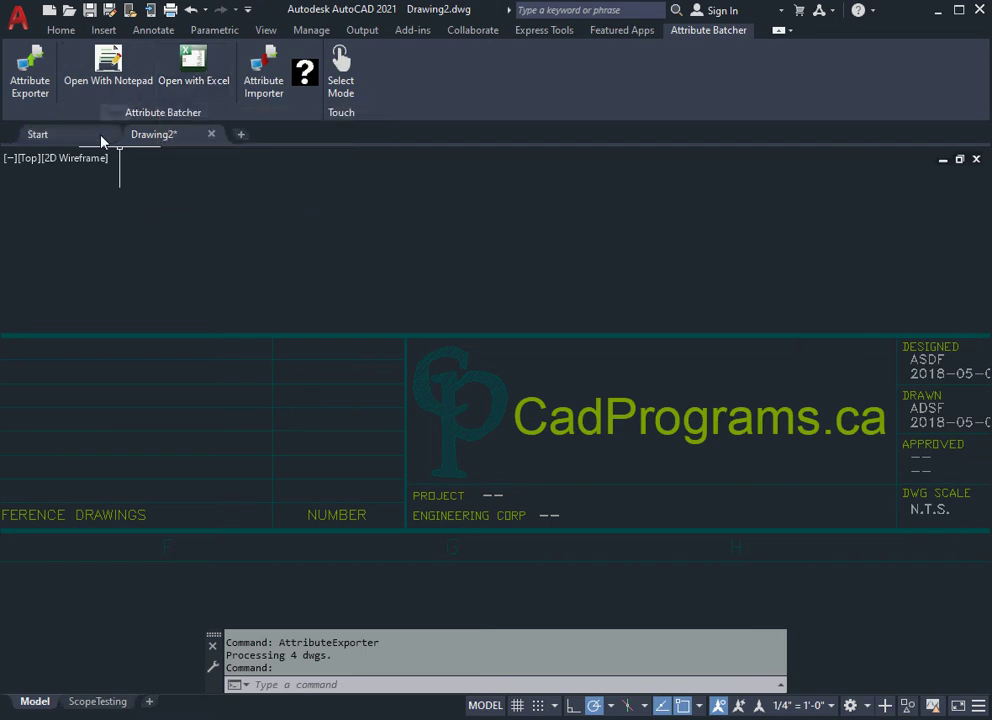
# Open the exported AttributeData.txt in Notepad++ and review its attribute rows in a window wide enough for the long lines.
pyautogui.click(108, 72)
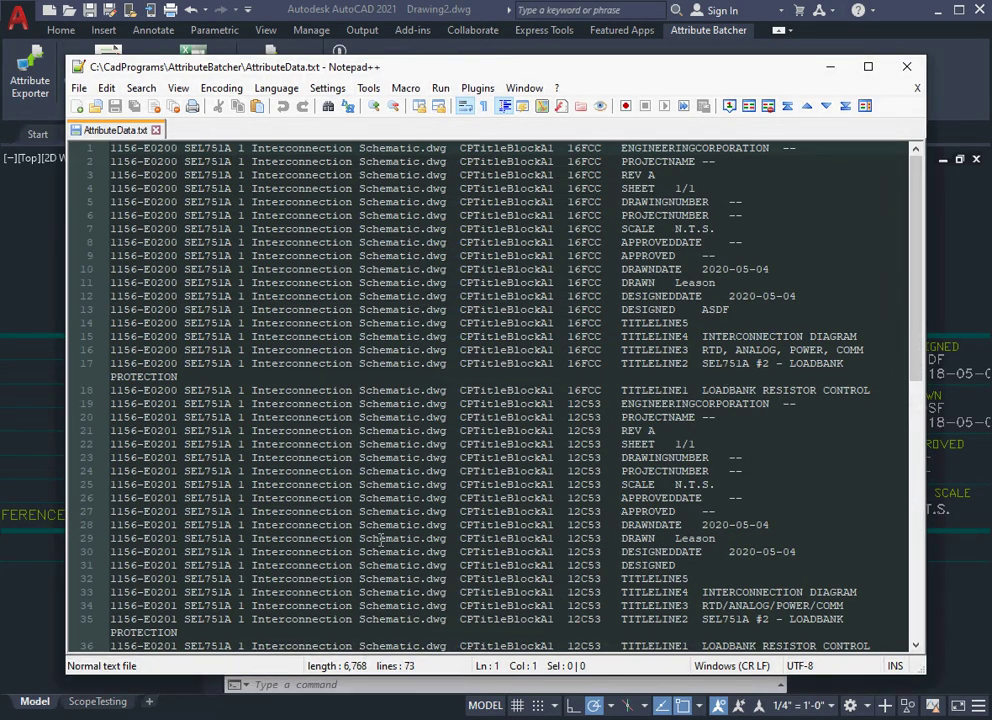
pyautogui.scroll(-8, 376, 538)
pyautogui.click(467, 472)
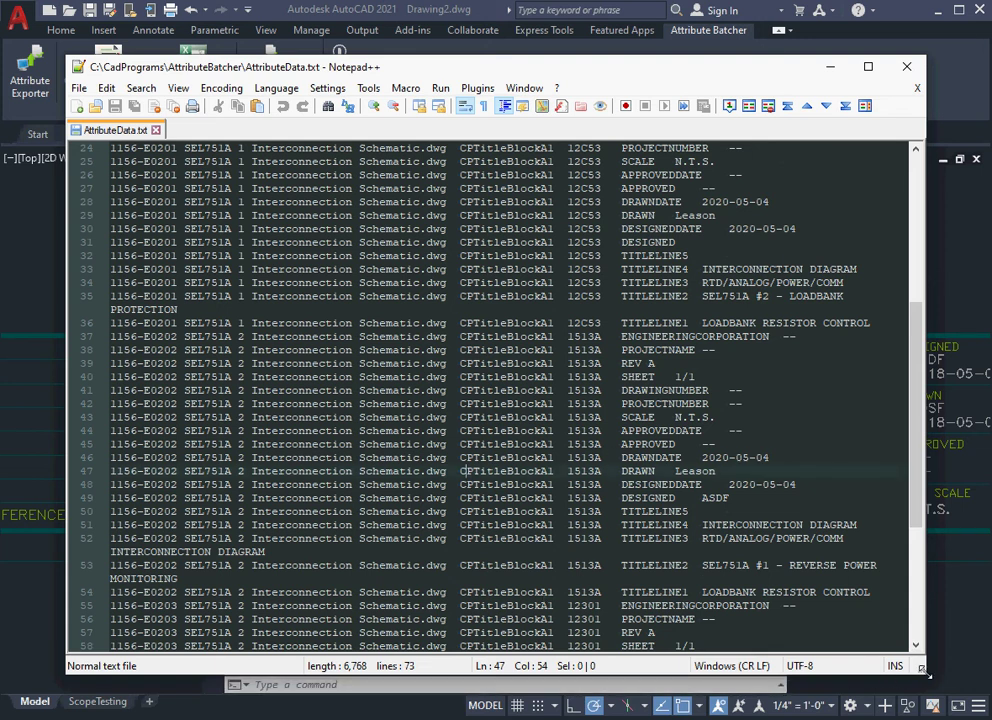
pyautogui.moveTo(921, 668); pyautogui.dragTo(991, 692)
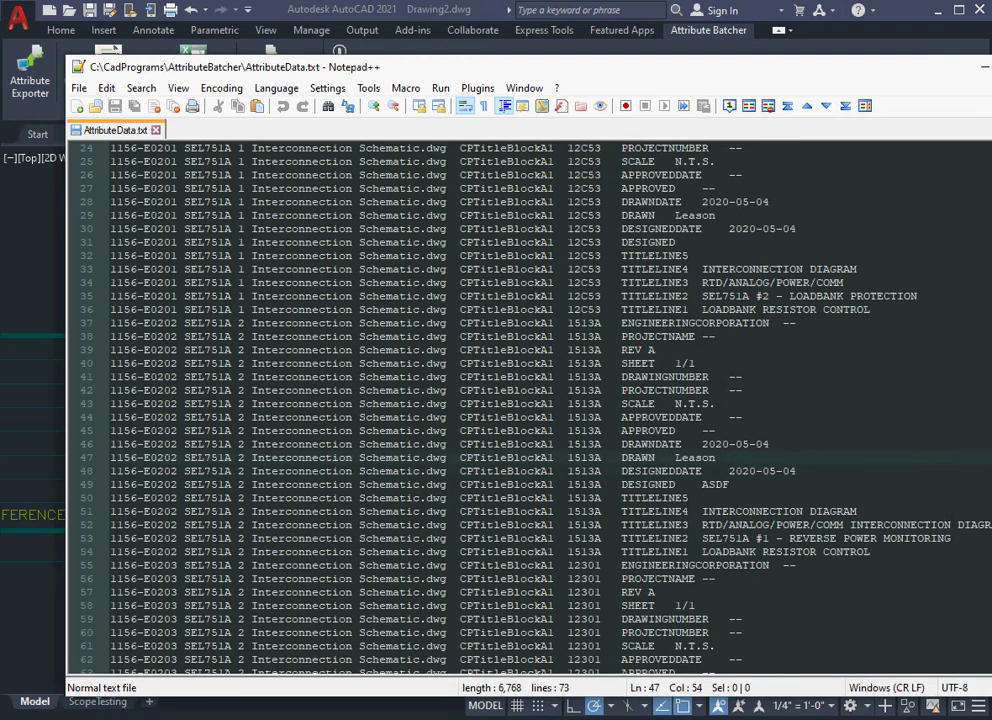
pyautogui.scroll(8, 820, 410)
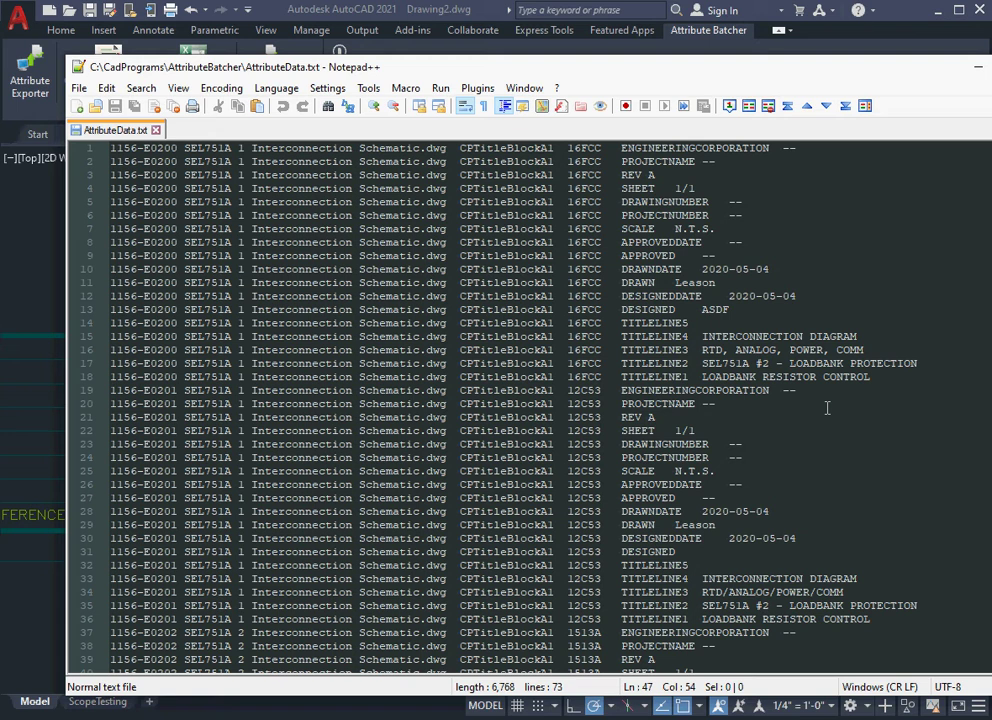
# Replace every LOADBANK RESISTOR CONTROL in the file with LOADBANK RESISTOR CONTROLLER.
pyautogui.moveTo(872, 377); pyautogui.dragTo(702, 377)
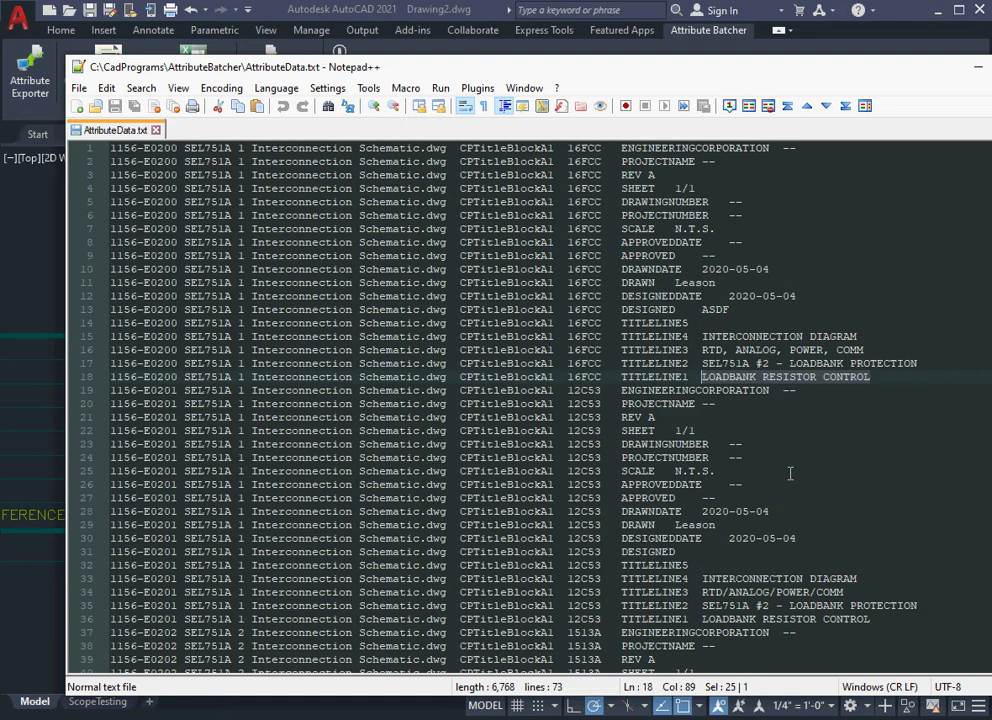
pyautogui.hotkey('ctrl', 'h')
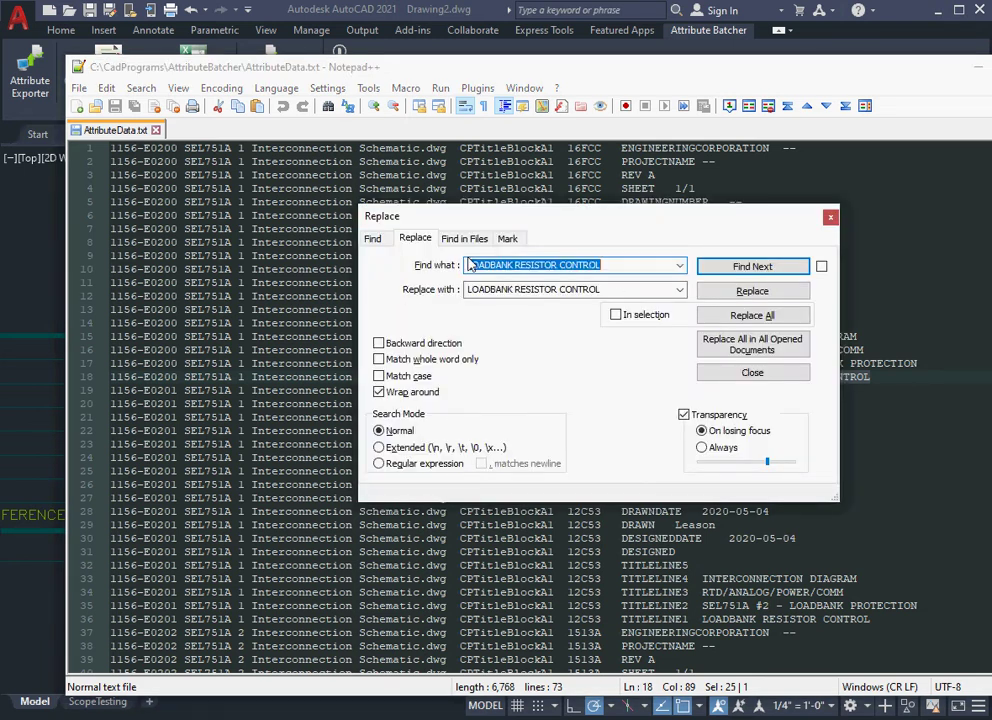
pyautogui.click(624, 290)
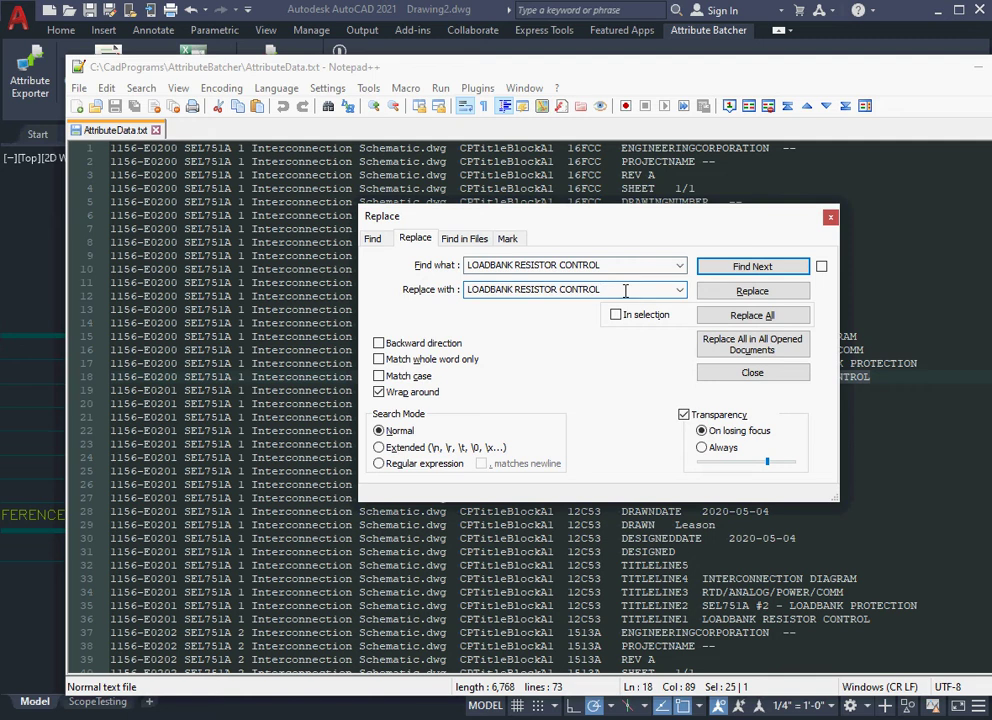
pyautogui.write('LER')
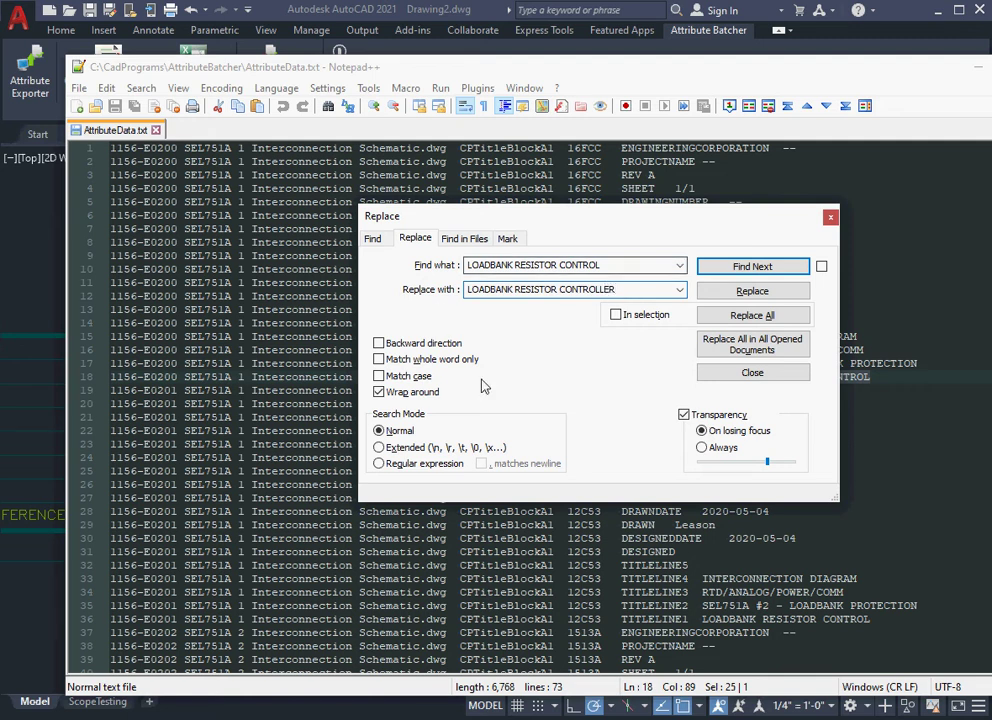
pyautogui.click(740, 316)
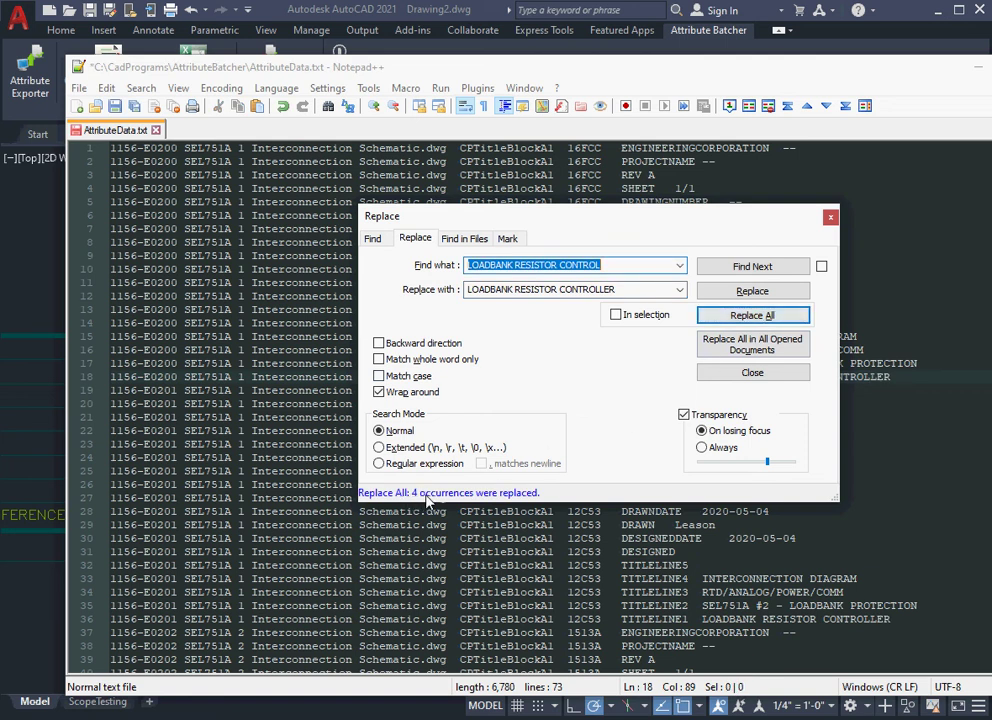
pyautogui.click(753, 373)
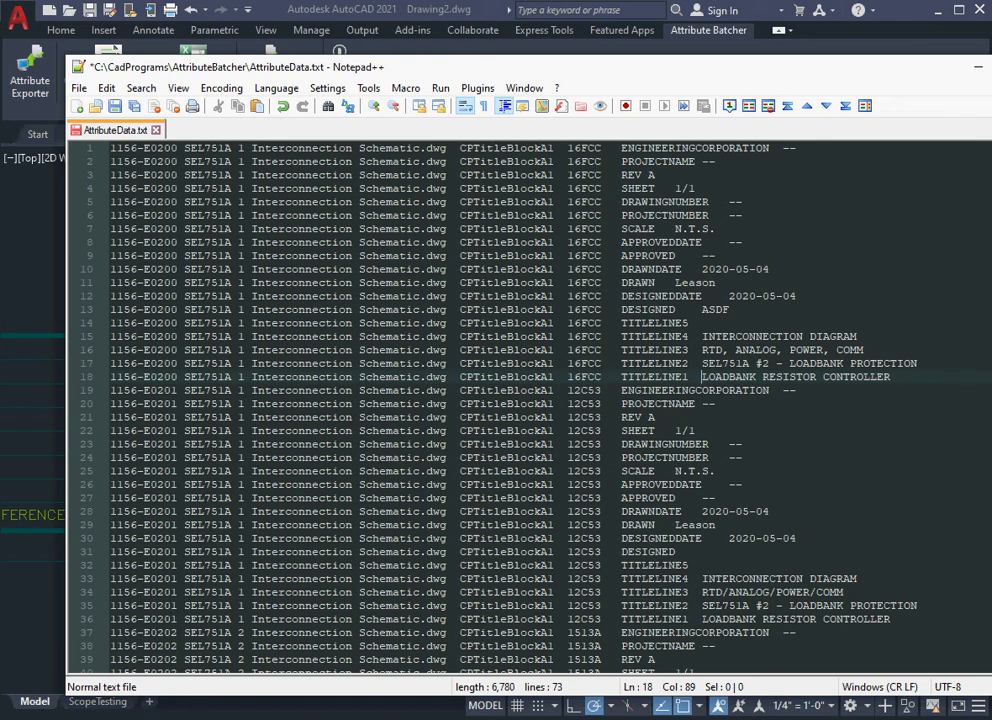
# Save the edited AttributeData.txt and close the text editor to return to AutoCAD.
pyautogui.moveTo(991, 400); pyautogui.dragTo(946, 400)
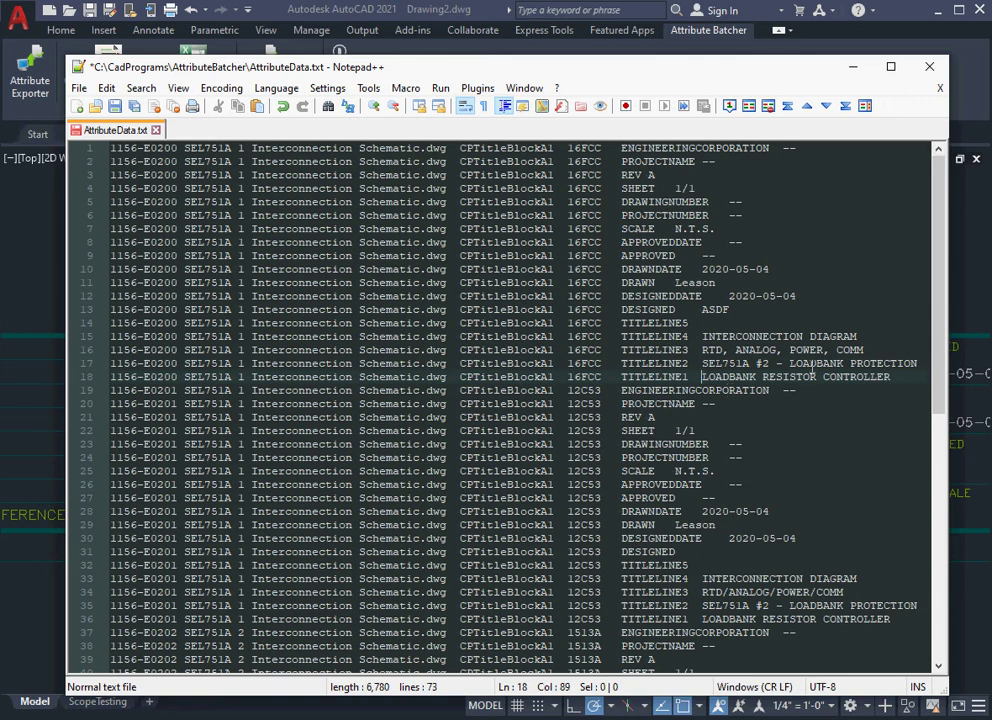
pyautogui.moveTo(922, 363); pyautogui.dragTo(72, 143)
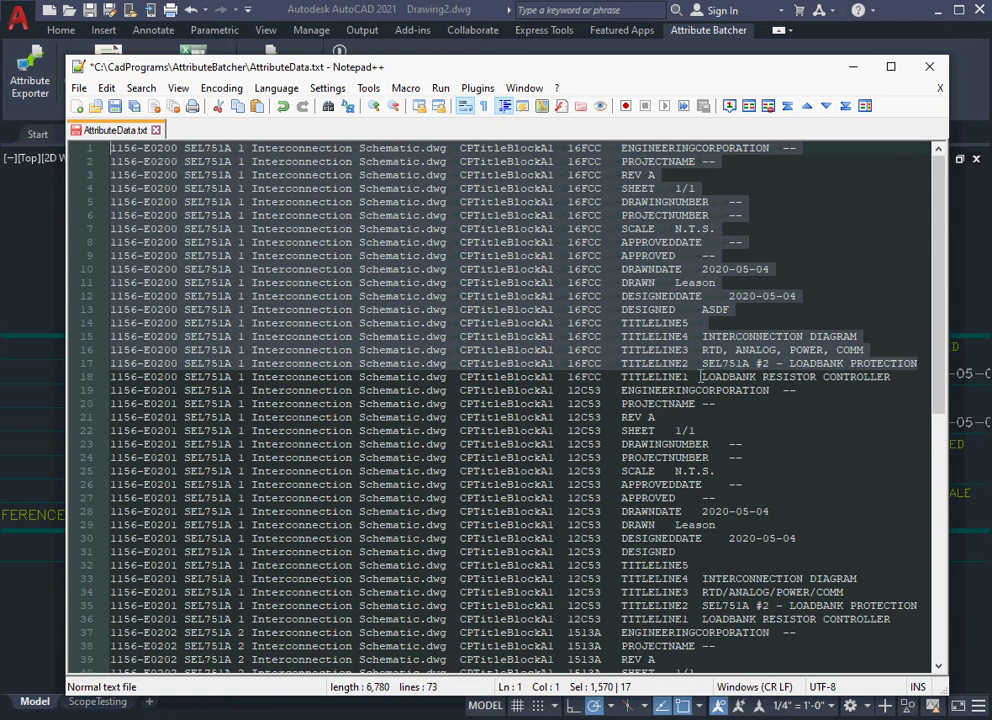
pyautogui.click(750, 310)
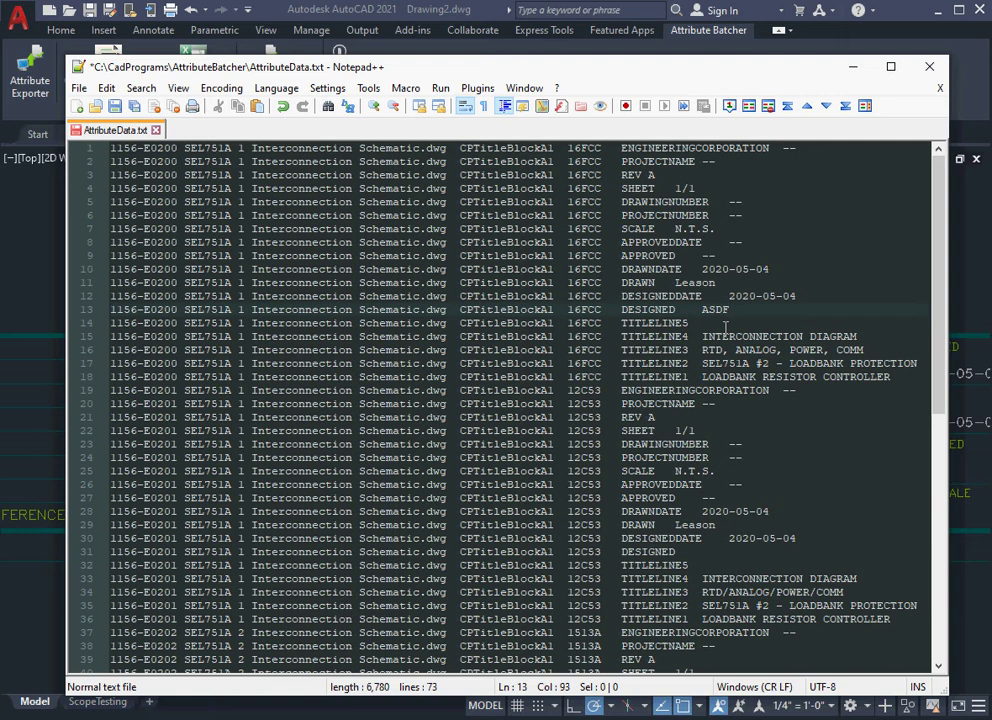
pyautogui.click(115, 106)
pyautogui.click(929, 66)
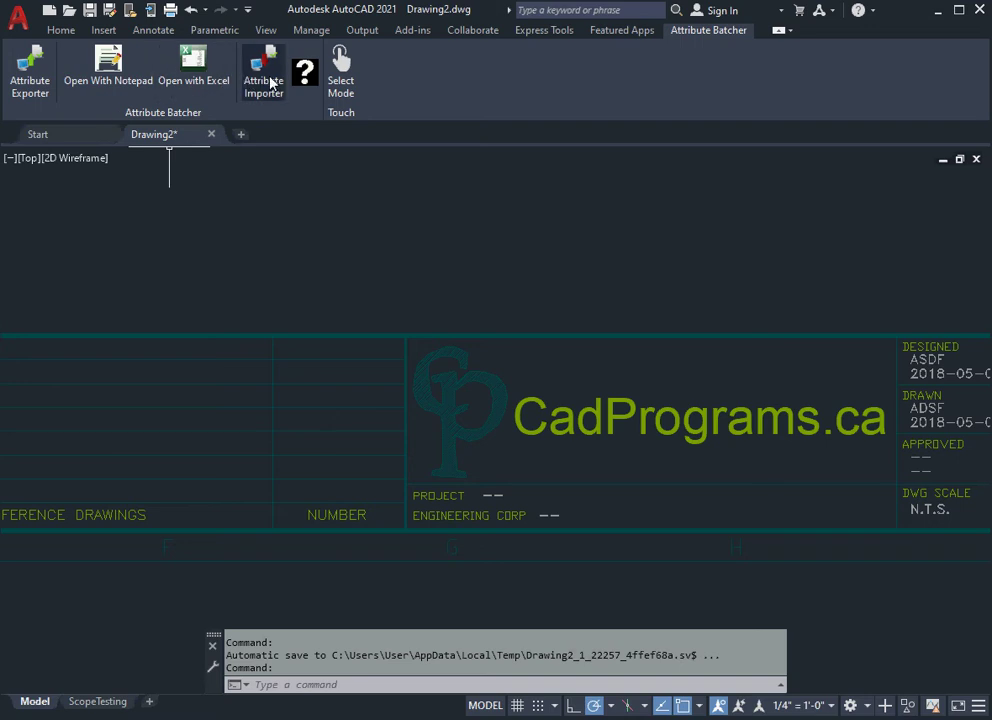
# Run the Attribute Importer, agreeing to the attribute importation and declining the text file corrections.
pyautogui.click(270, 82)
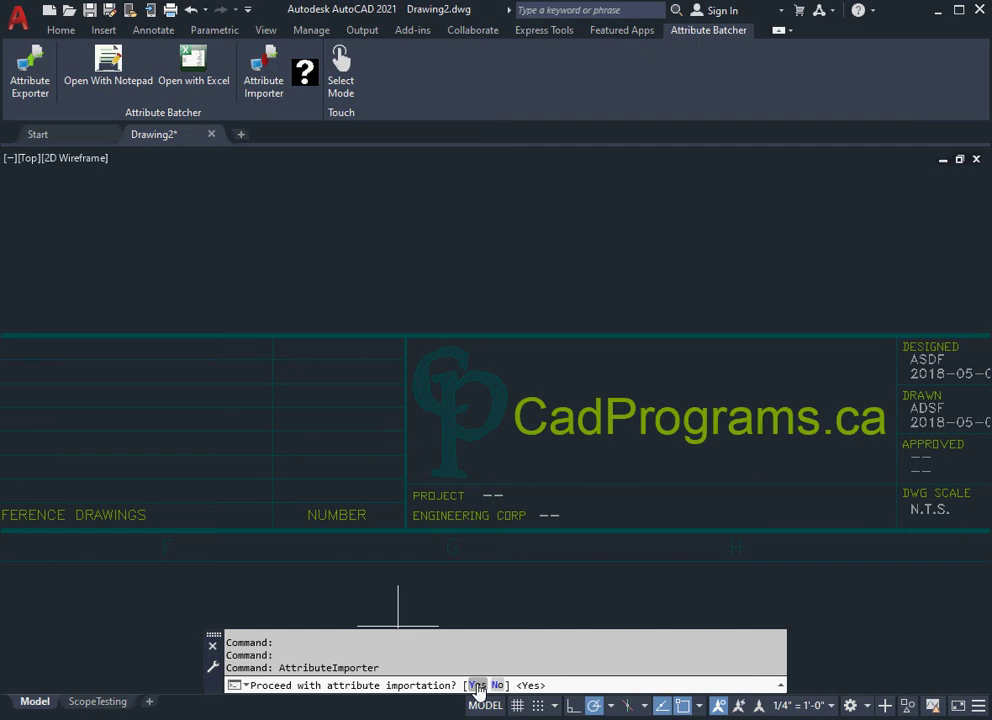
pyautogui.click(477, 686)
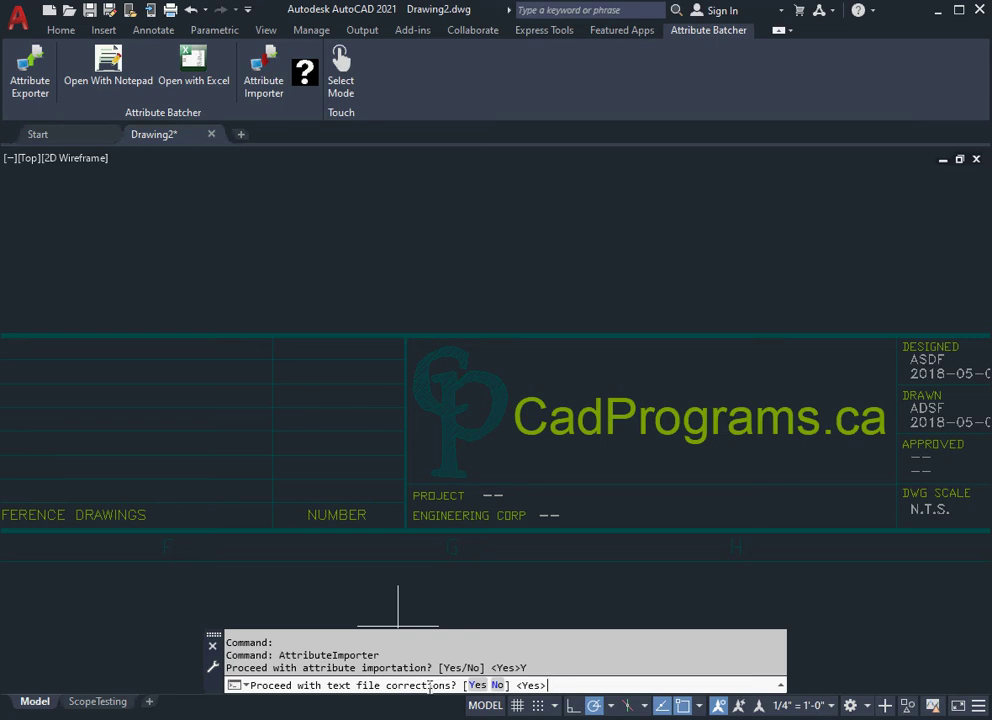
pyautogui.click(498, 685)
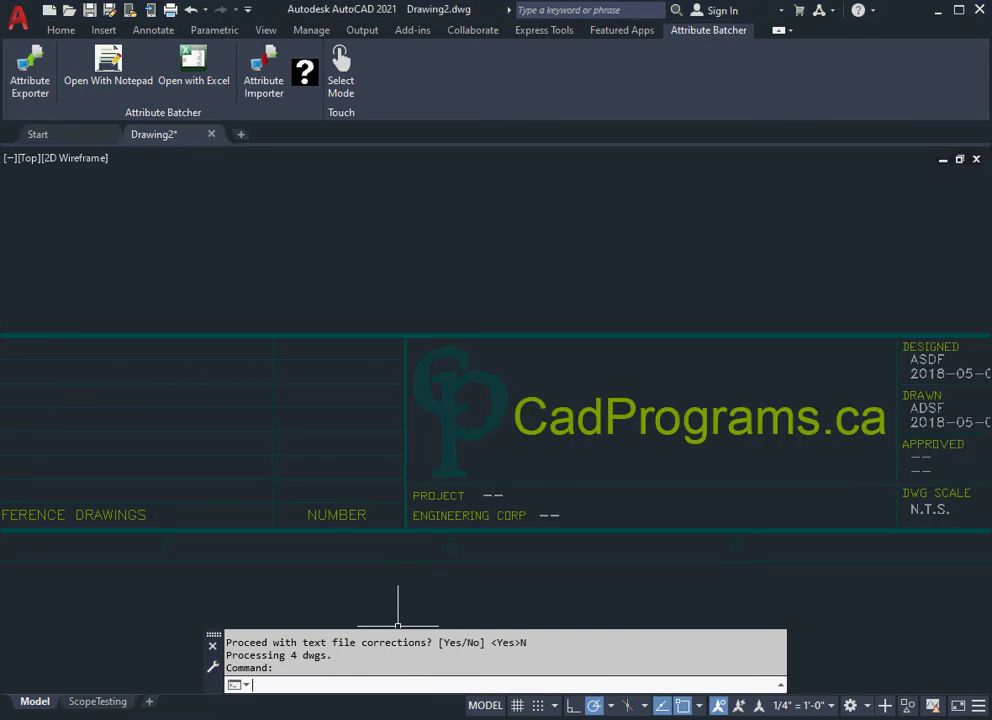
# Inspect the title block in 1156-E0201 SEL751A 1 Interconnection Schematic.dwg from the _TestDwgs folder, closing the drawing without saving changes.
pyautogui.hotkey('alt', 'Tab')
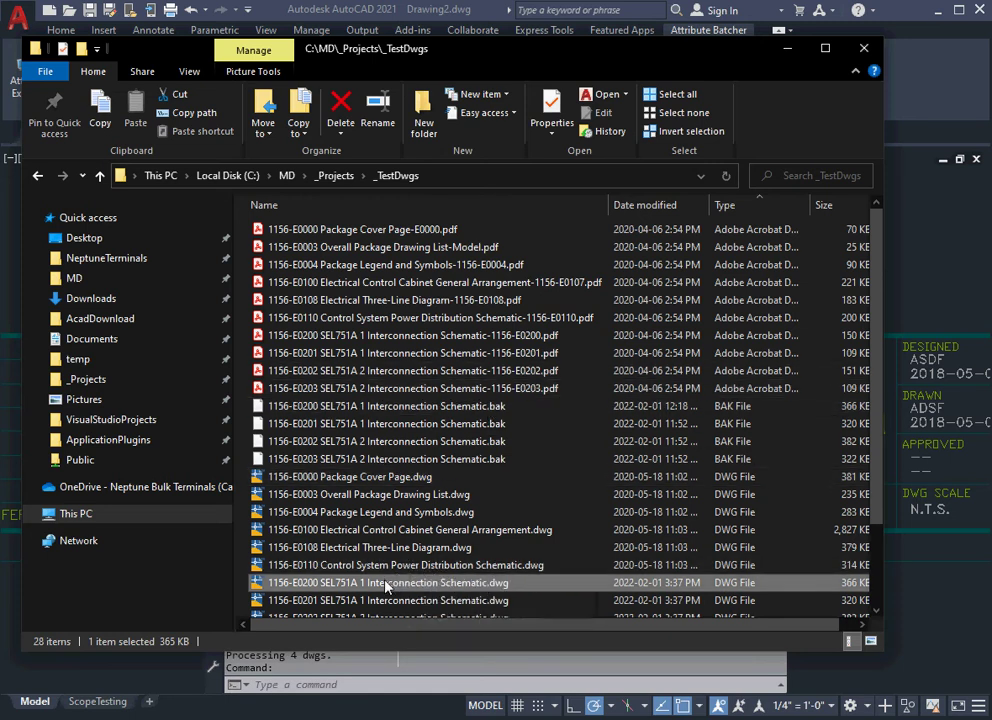
pyautogui.scroll(-2, 385, 570)
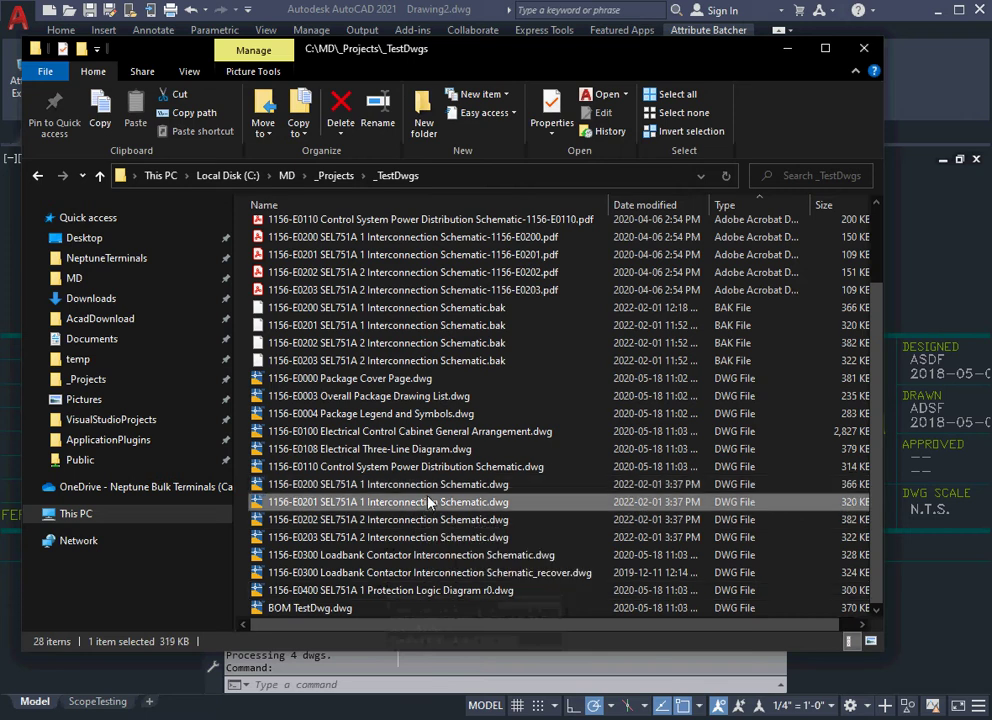
pyautogui.hotkey('alt', 'Tab')
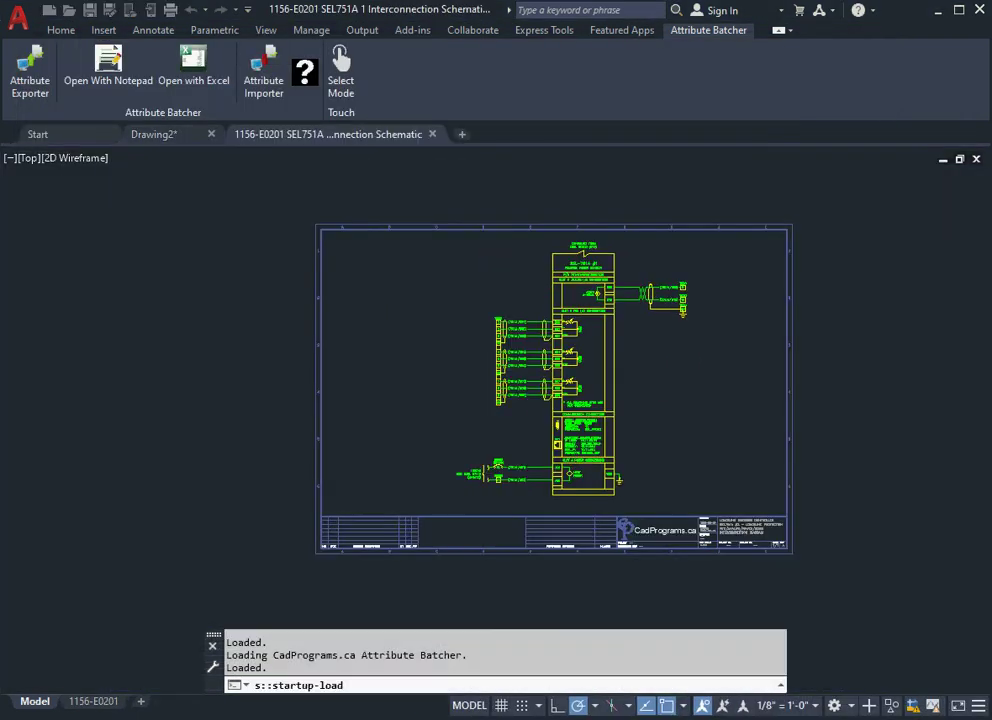
pyautogui.scroll(-2, 713, 403)
pyautogui.scroll(8, 740, 480)
pyautogui.scroll(2, 757, 527)
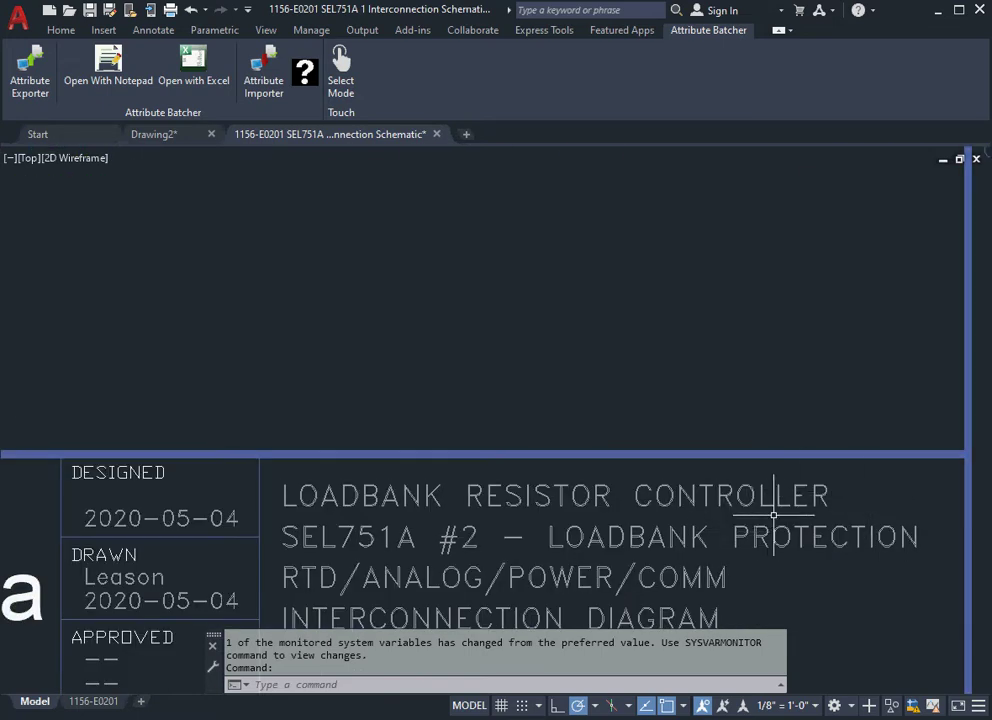
pyautogui.scroll(-4, 786, 435)
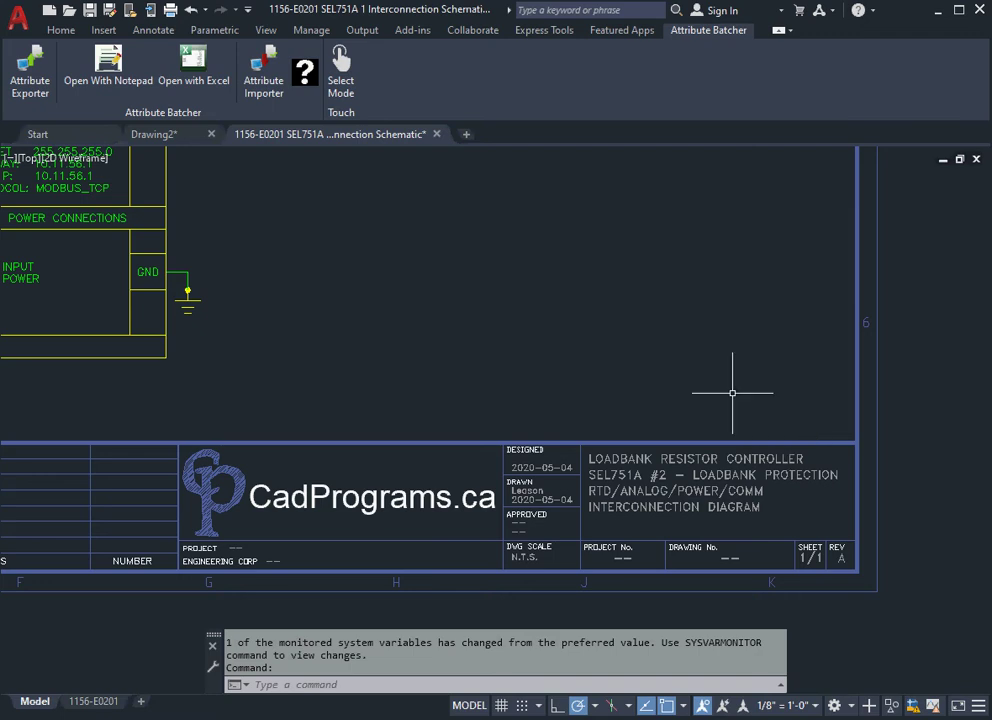
pyautogui.click(437, 134)
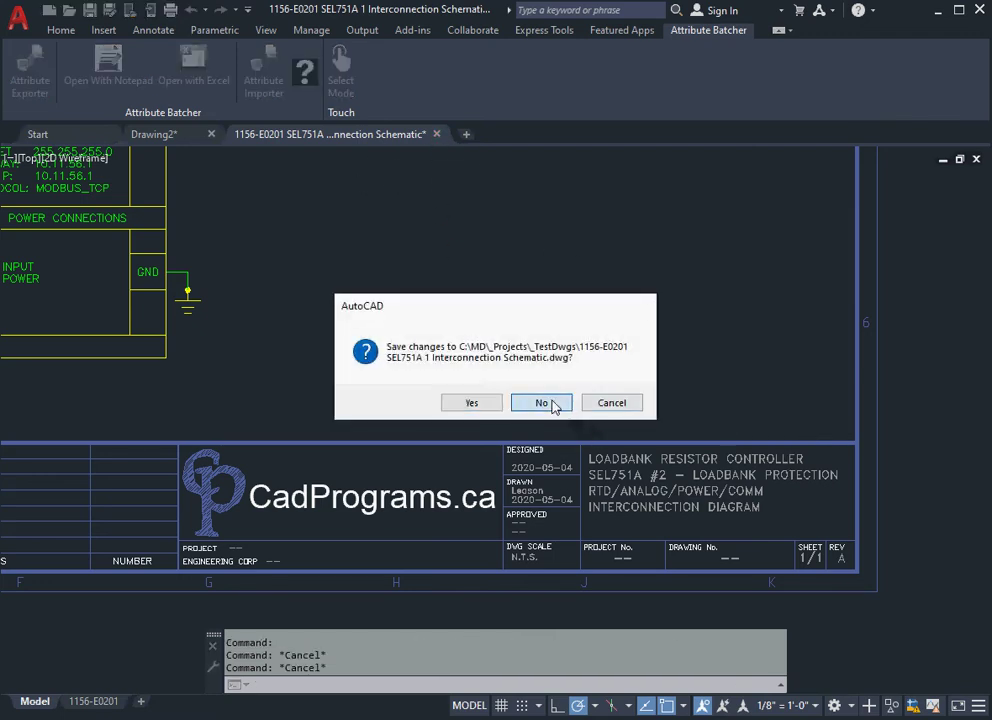
pyautogui.click(558, 403)
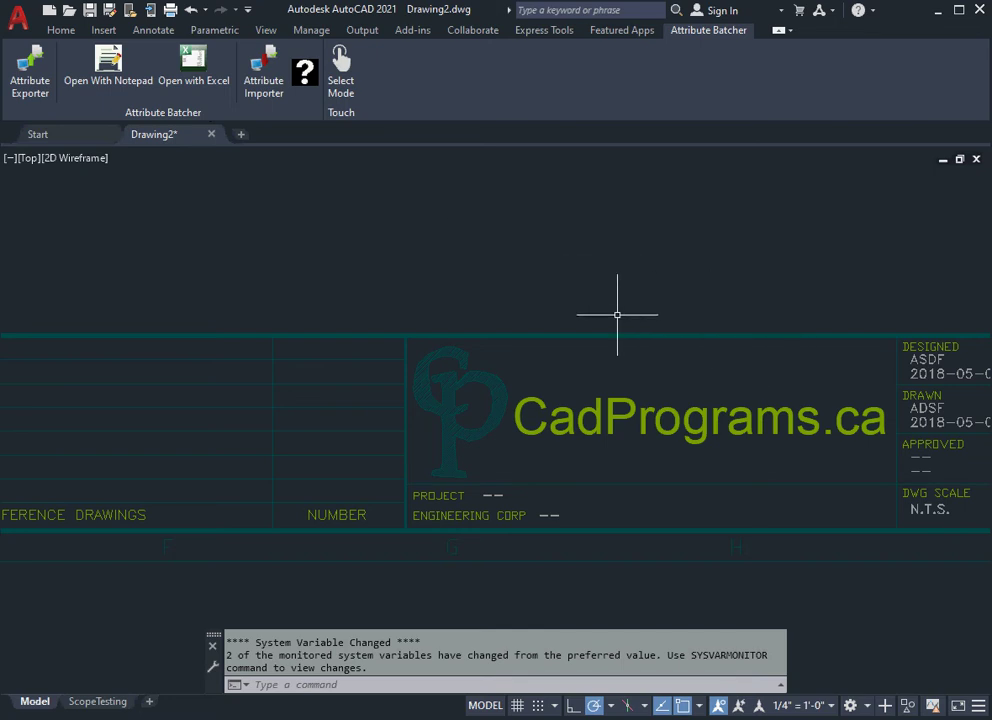
# Export the CPTitleBlockA1 attributes from the four SEL751A Interconnection Schematic drawings, 1156-E0200 to 1156-E0203, in the _TestDwgs folder.
pyautogui.click(42, 88)
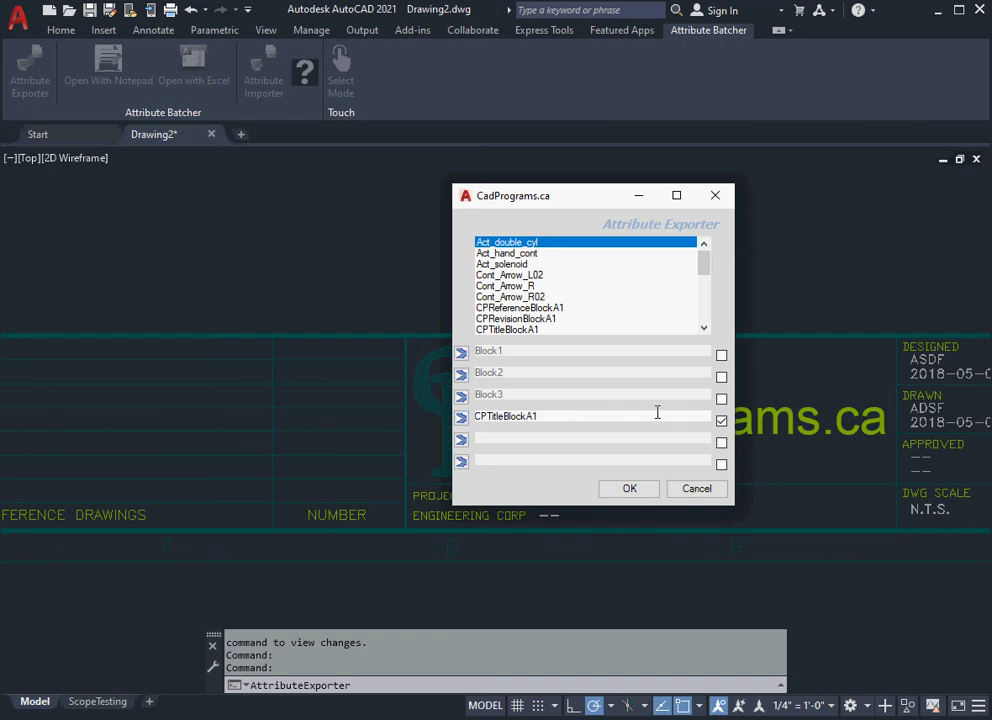
pyautogui.click(634, 490)
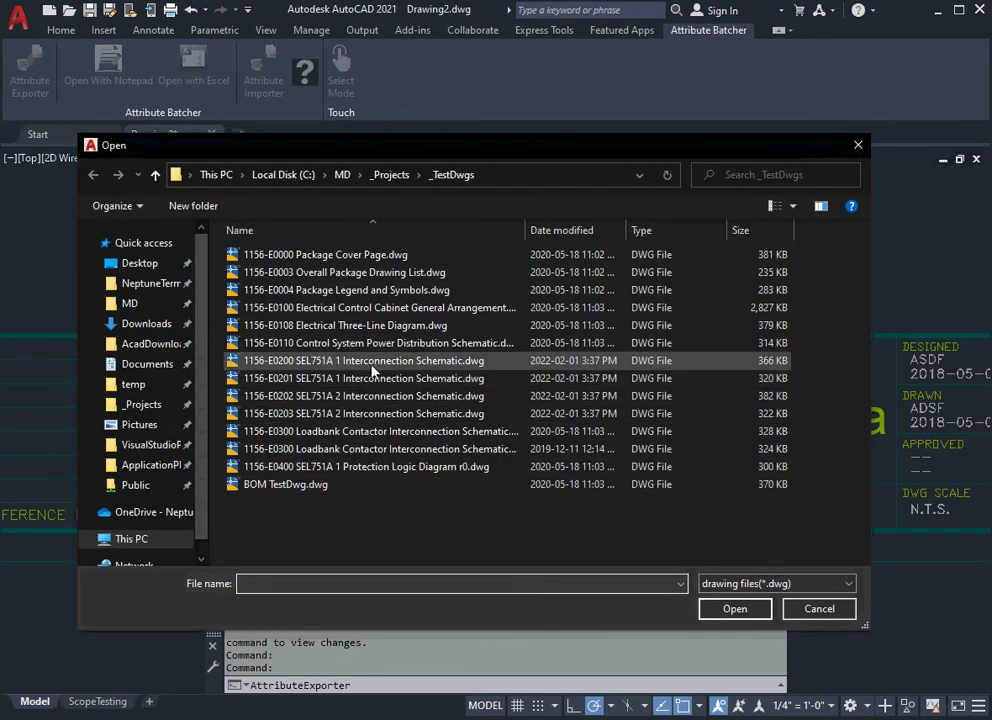
pyautogui.click(376, 361)
pyautogui.keyDown('shift'); pyautogui.click(441, 414); pyautogui.keyUp('shift')
pyautogui.click(752, 609)
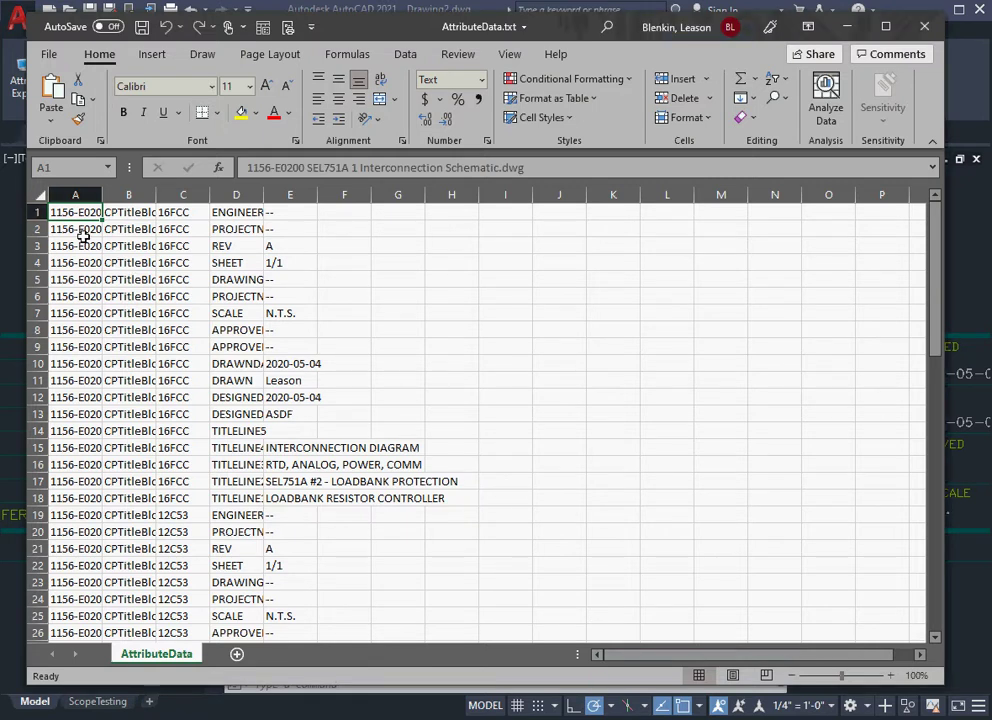
# Fit all columns of the AttributeData sheet to the width of their contents.
pyautogui.click(40, 193)
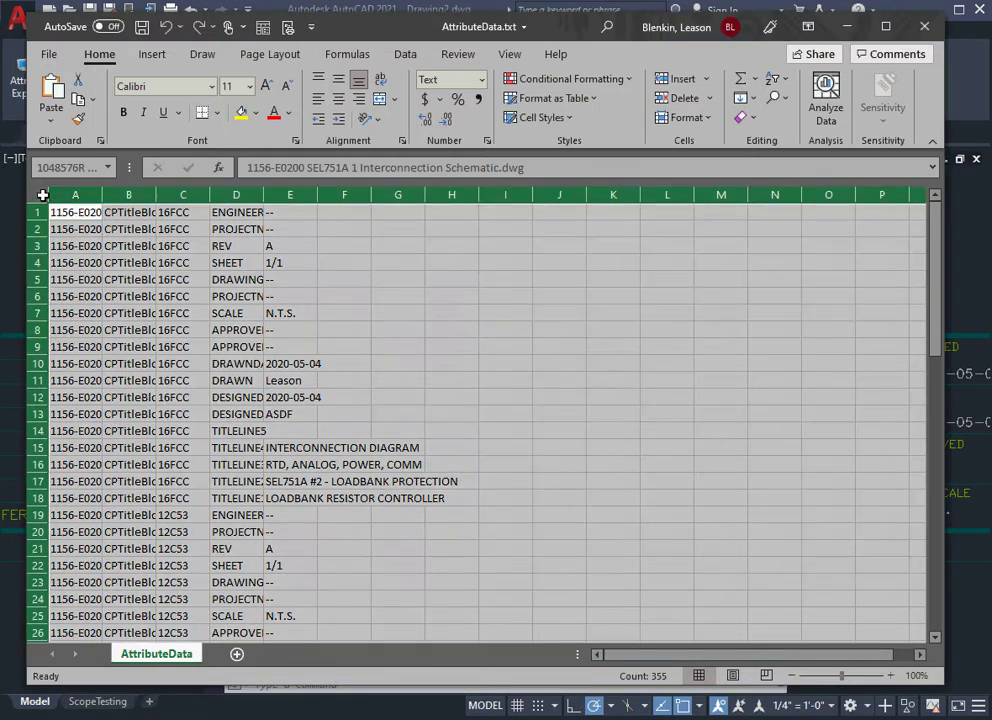
pyautogui.doubleClick(101, 193)
pyautogui.click(507, 329)
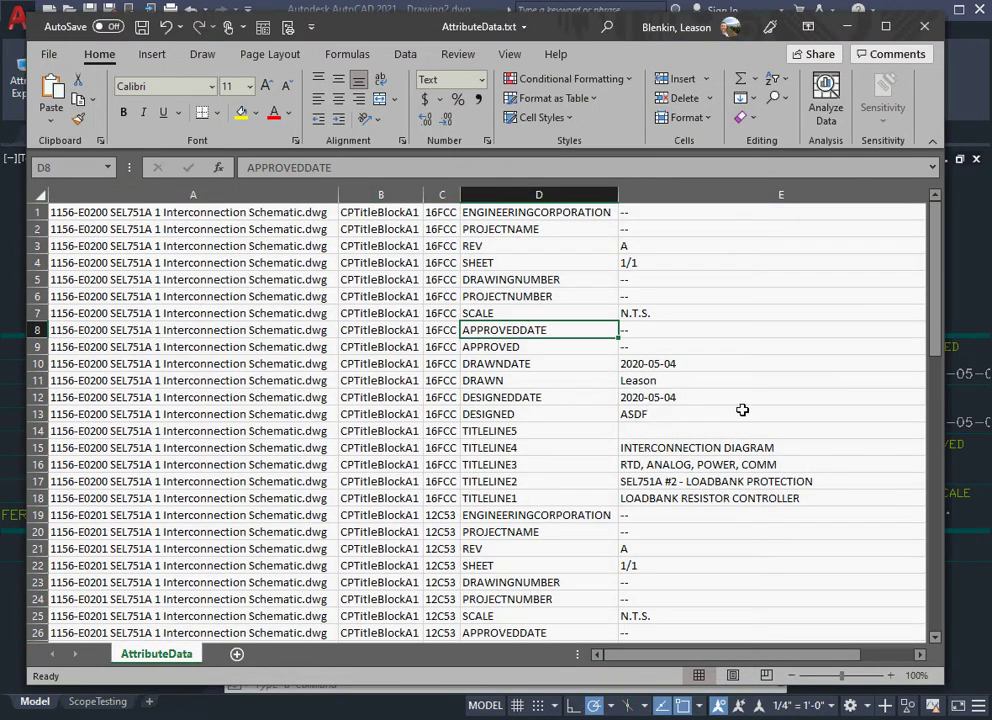
# Append ", asdf" to the TITLELINE3 value of 1156-E0200 in cell E16, giving "RTD, ANALOG, POWER, COMM, asdf".
pyautogui.click(748, 497)
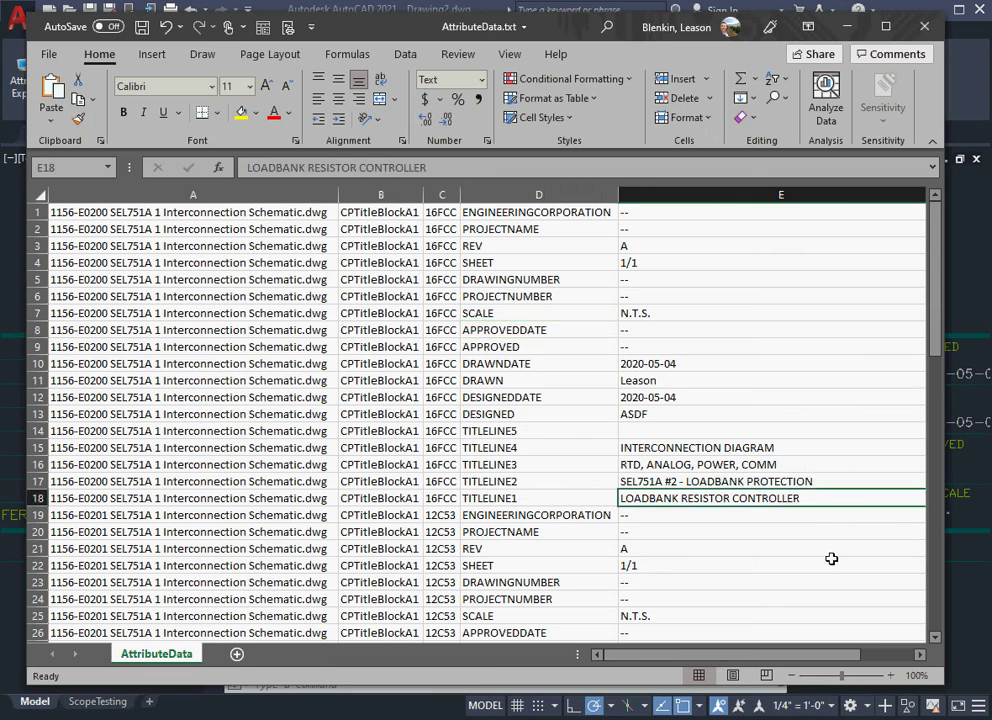
pyautogui.scroll(-1, 806, 536)
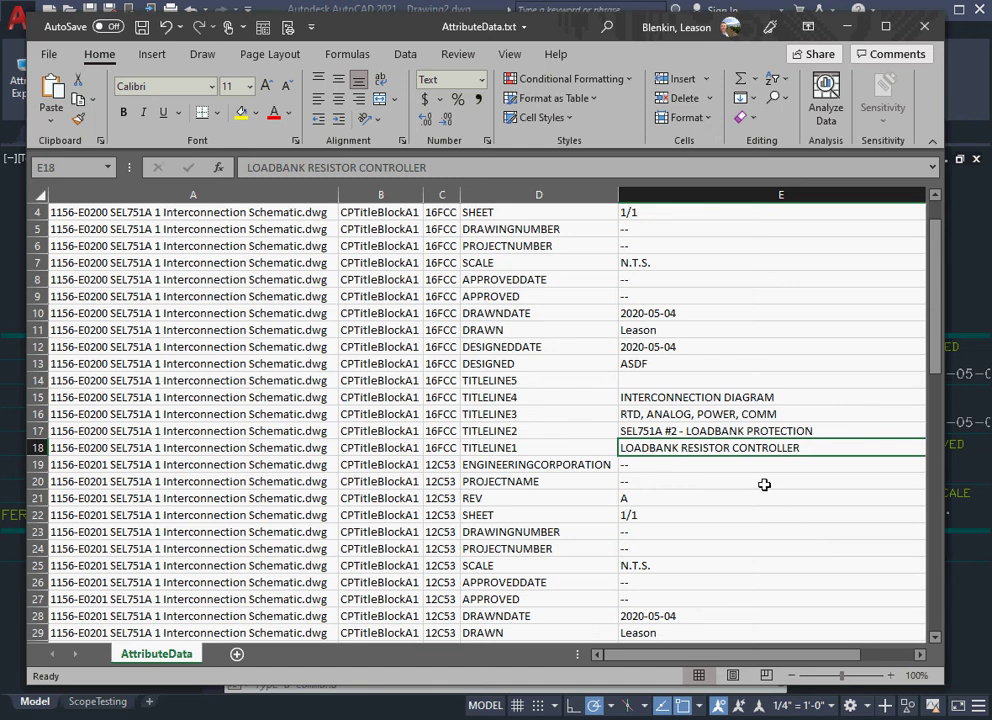
pyautogui.click(645, 414)
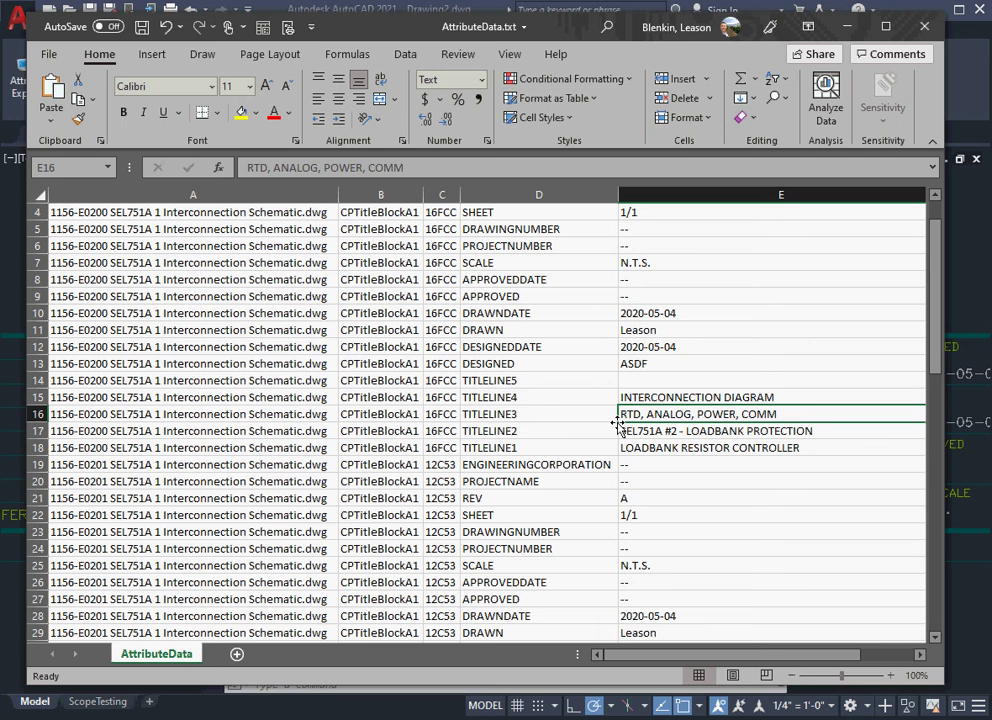
pyautogui.scroll(-2, 756, 298)
pyautogui.scroll(-4, 719, 550)
pyautogui.scroll(7, 719, 552)
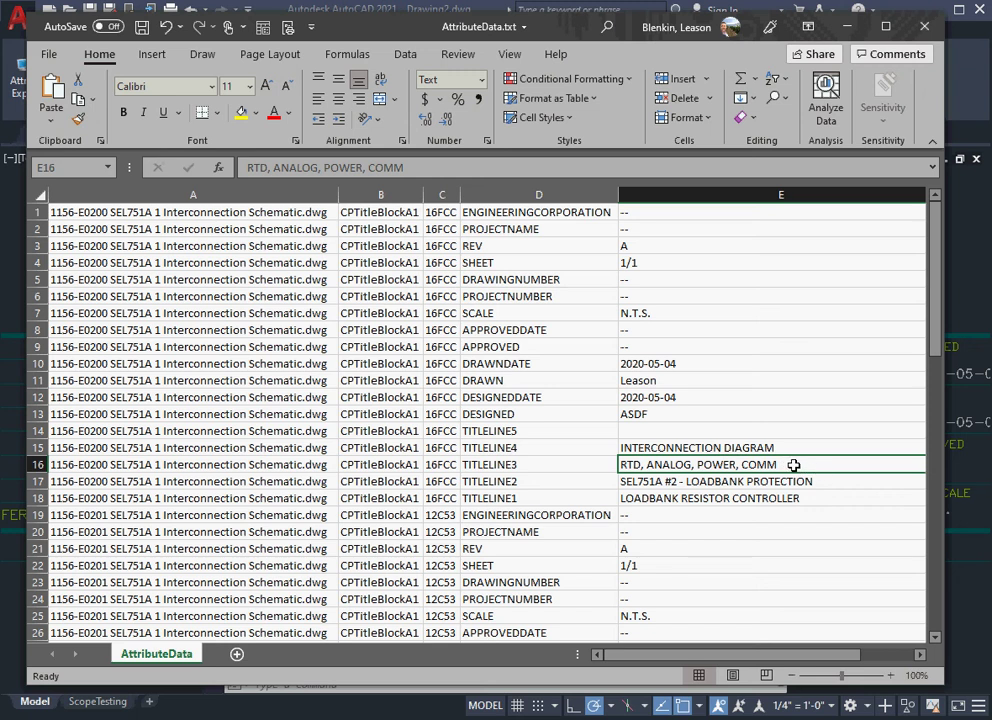
pyautogui.doubleClick(799, 464)
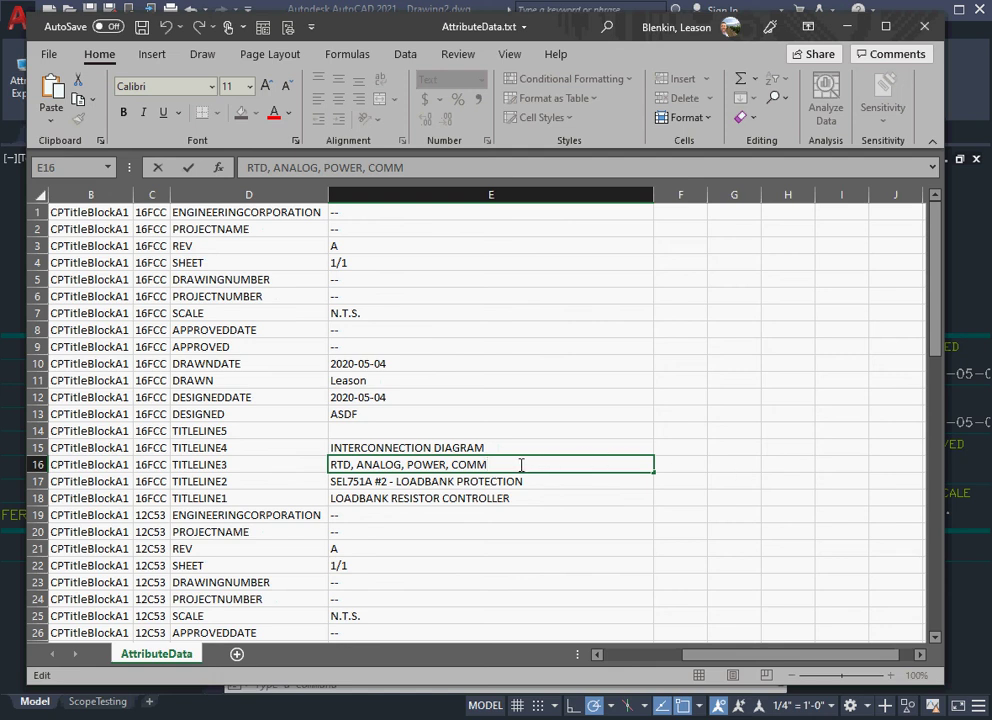
pyautogui.write('asdf')
pyautogui.press('Return')
pyautogui.click(524, 464)
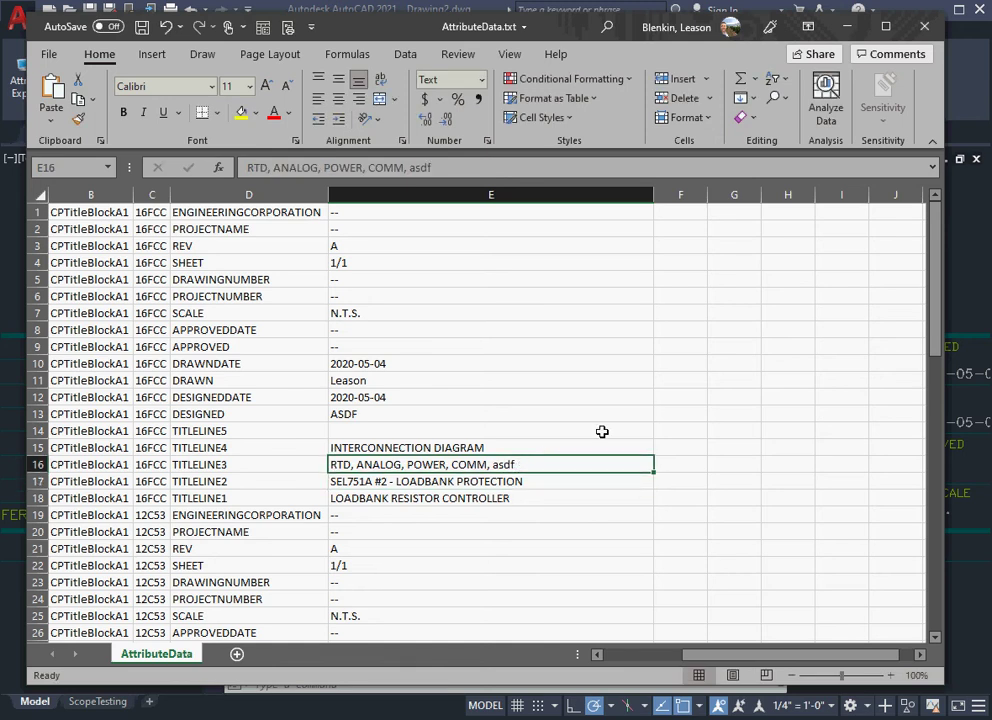
# Close the workbook, saving the changes over AttributeData.txt as tab-delimited text in the AttributeBatcher folder.
pyautogui.click(921, 30)
pyautogui.click(728, 478)
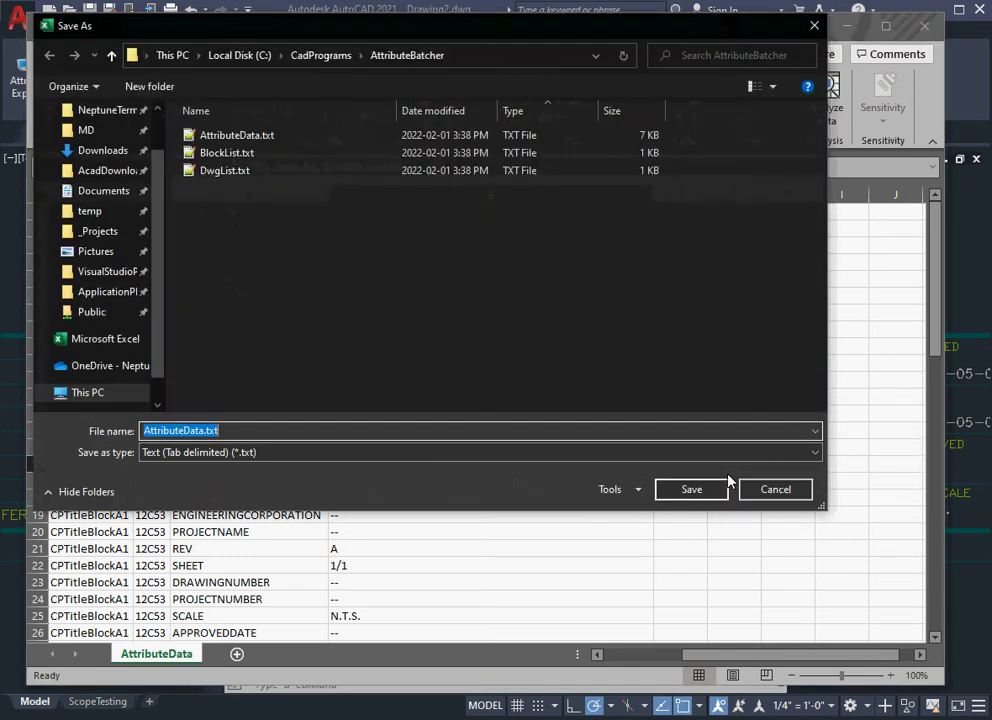
pyautogui.click(696, 493)
pyautogui.click(830, 461)
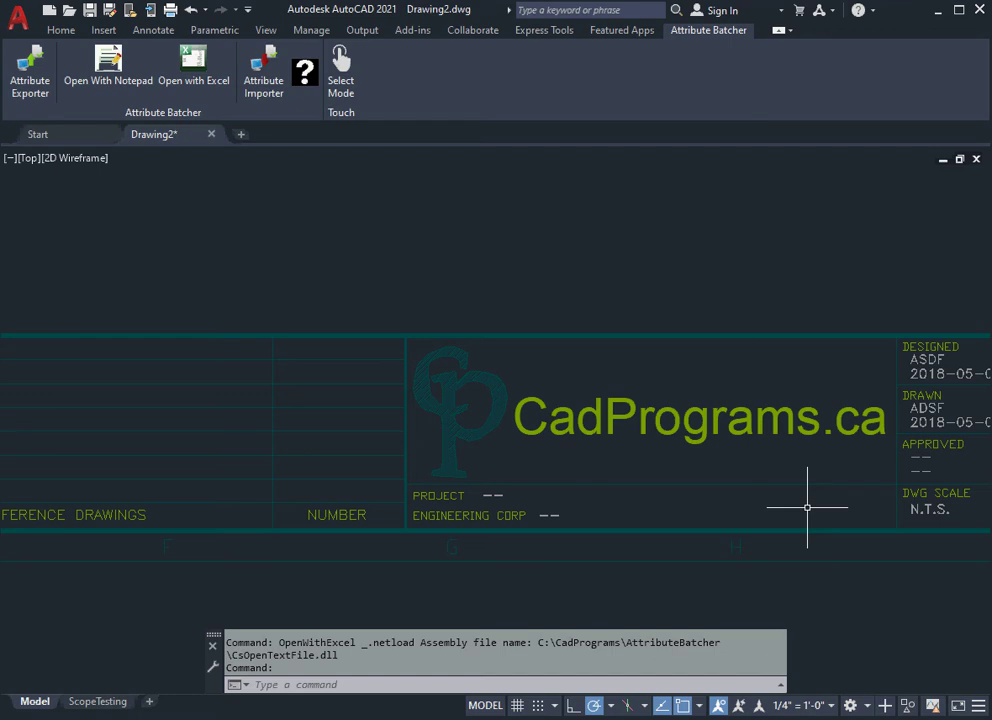
# Open AttributeData.txt in Notepad++, examine the quotation marks around the TITLELINE3 value on line 16, and close the editor.
pyautogui.click(113, 77)
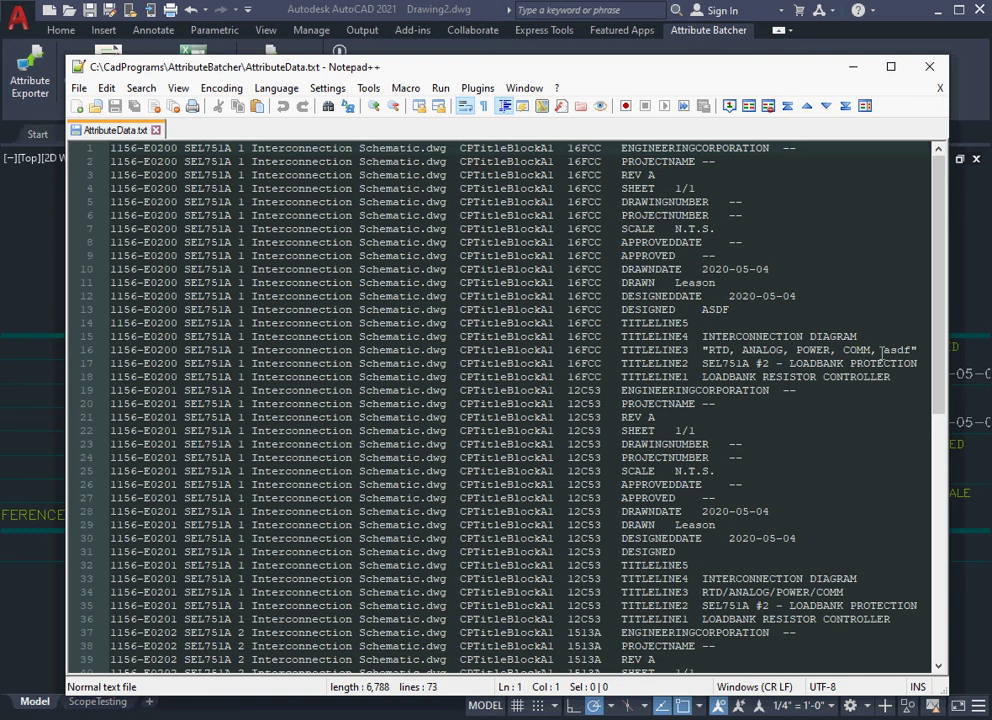
pyautogui.moveTo(880, 350); pyautogui.dragTo(887, 351)
pyautogui.click(921, 349)
pyautogui.moveTo(710, 350); pyautogui.dragTo(703, 350)
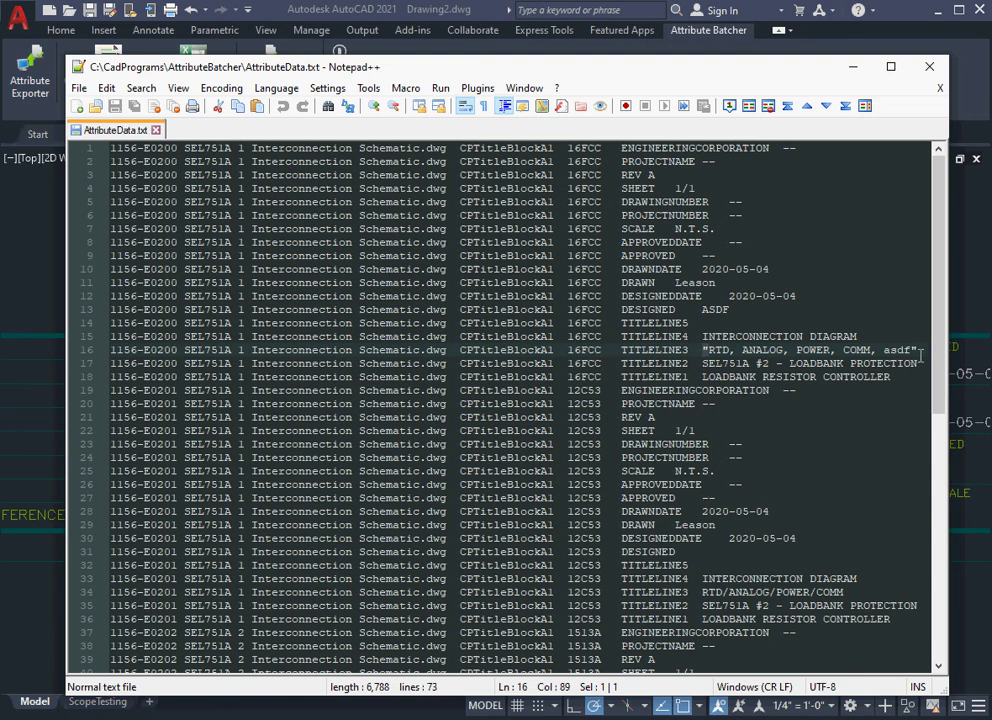
pyautogui.click(929, 69)
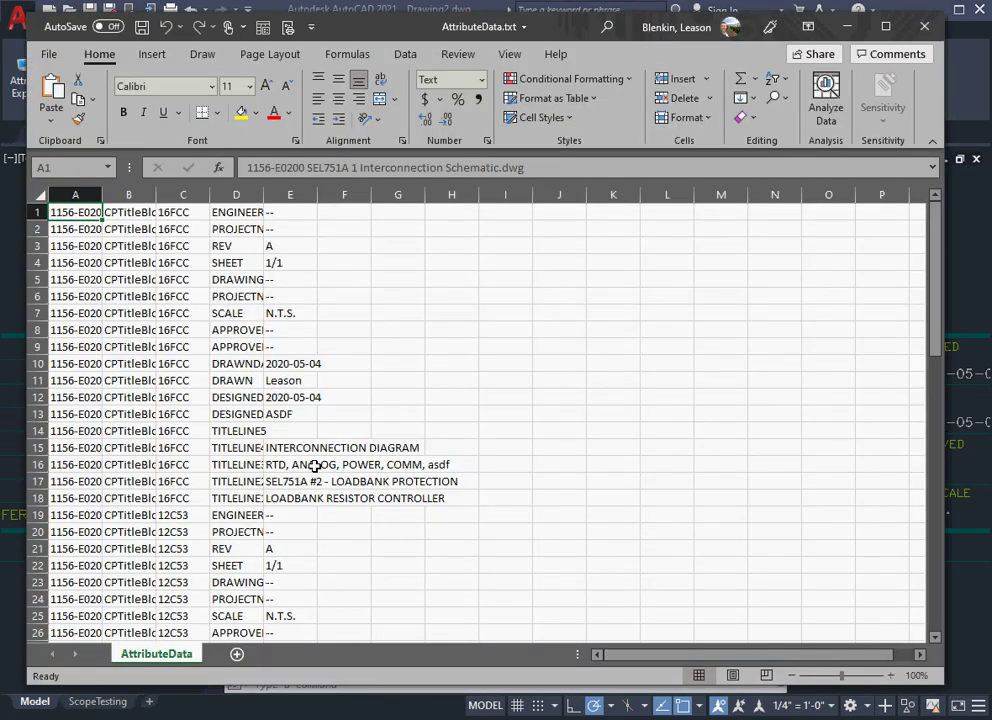
# Check the TITLELINE3 value in cell E16 in Excel, widening columns D and E, and close AttributeData.txt without saving.
pyautogui.click(304, 465)
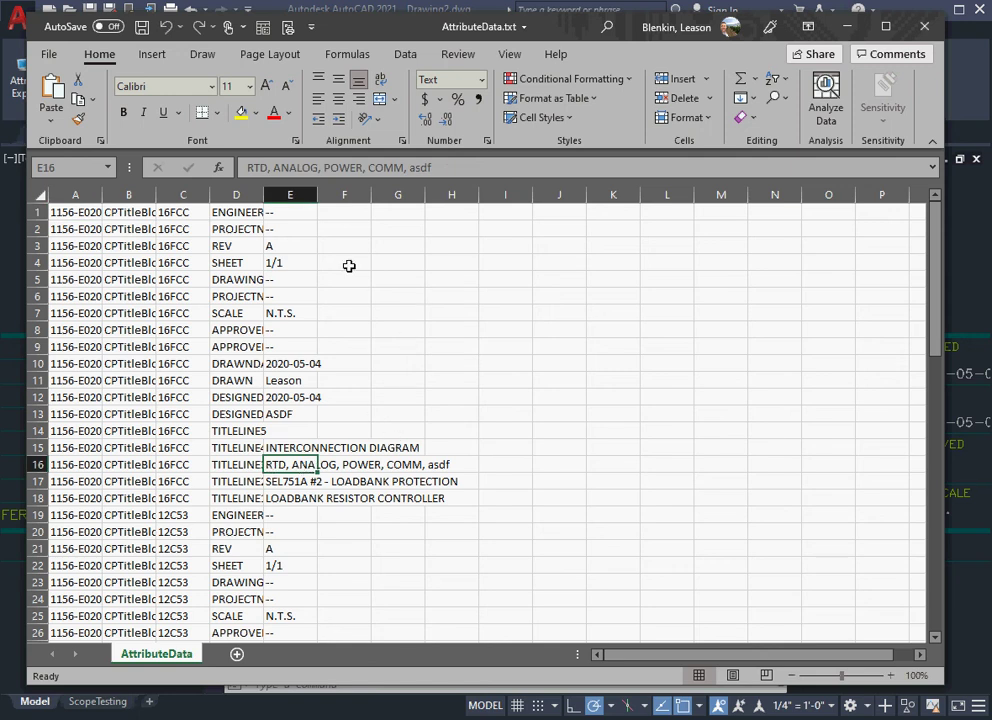
pyautogui.moveTo(313, 202); pyautogui.dragTo(430, 202)
pyautogui.moveTo(268, 202); pyautogui.dragTo(417, 200)
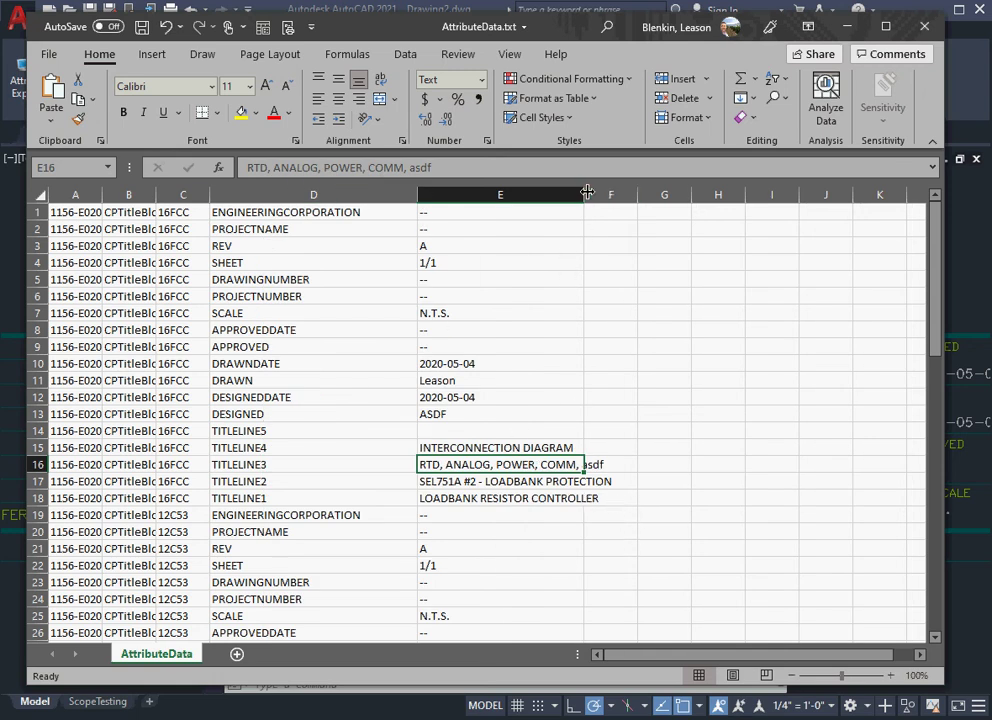
pyautogui.moveTo(585, 194); pyautogui.dragTo(641, 195)
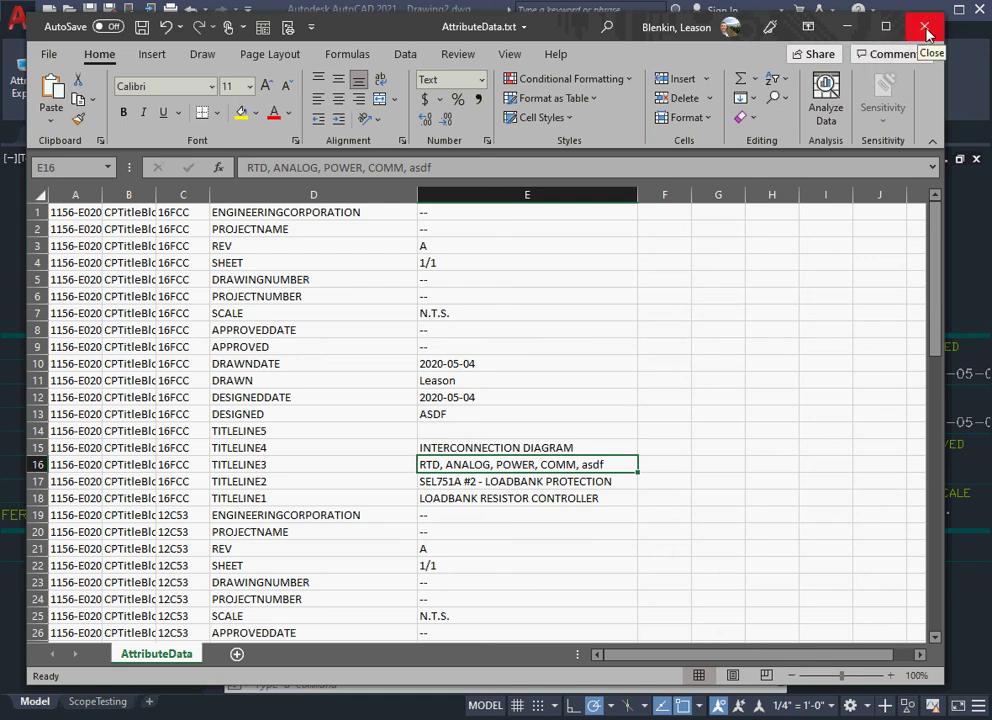
pyautogui.click(923, 33)
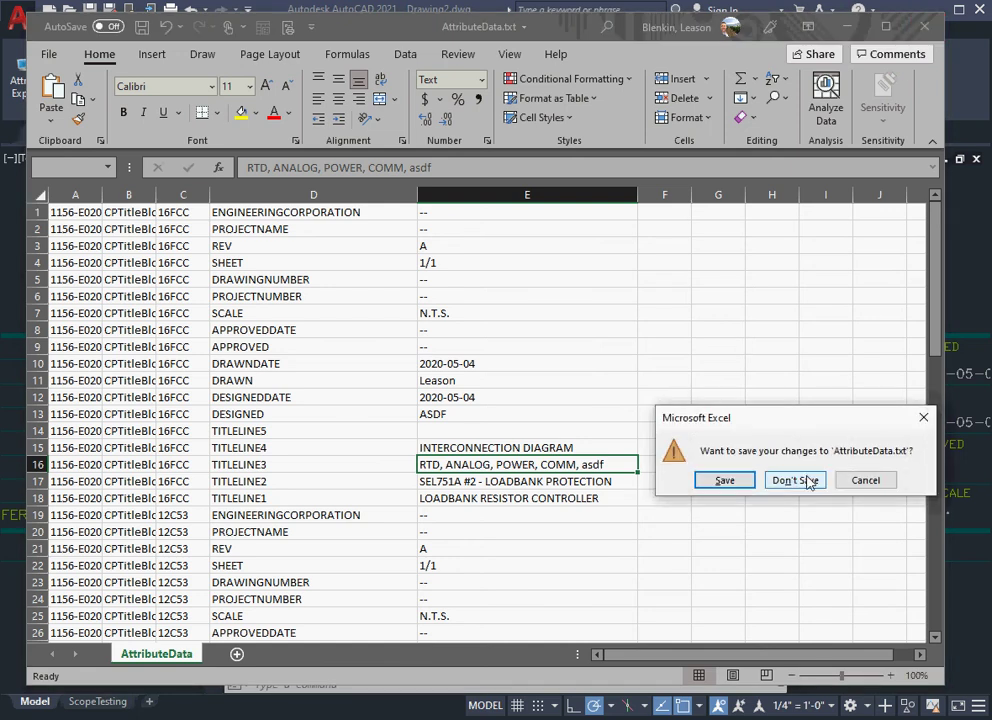
pyautogui.click(795, 481)
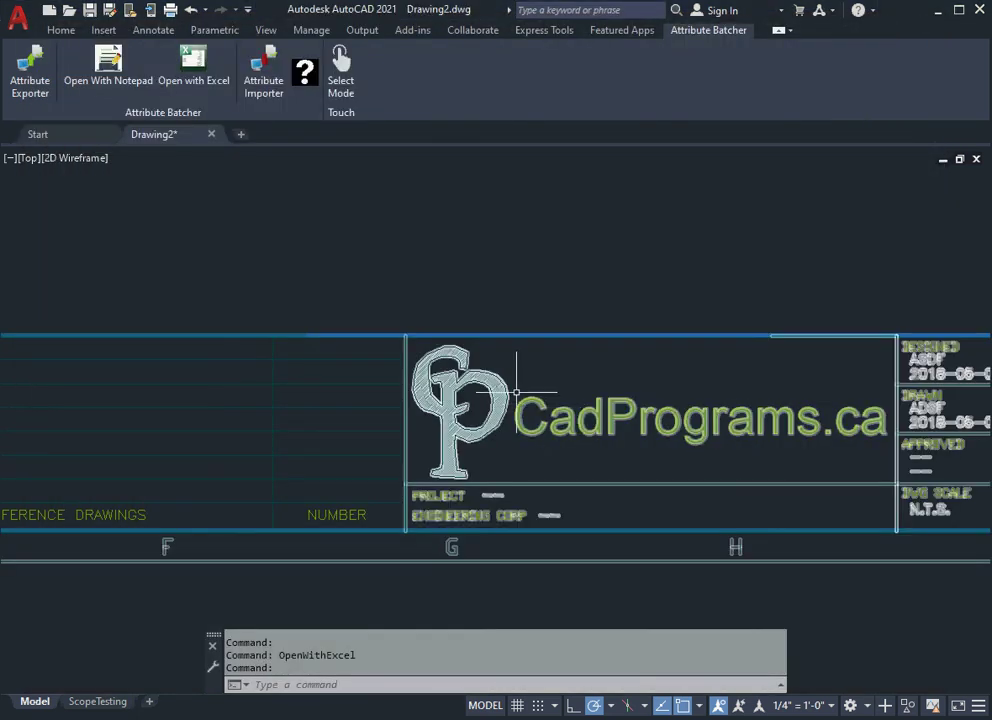
# Run the Attribute Importer, agreeing to both the attribute importation and the text file corrections.
pyautogui.click(264, 78)
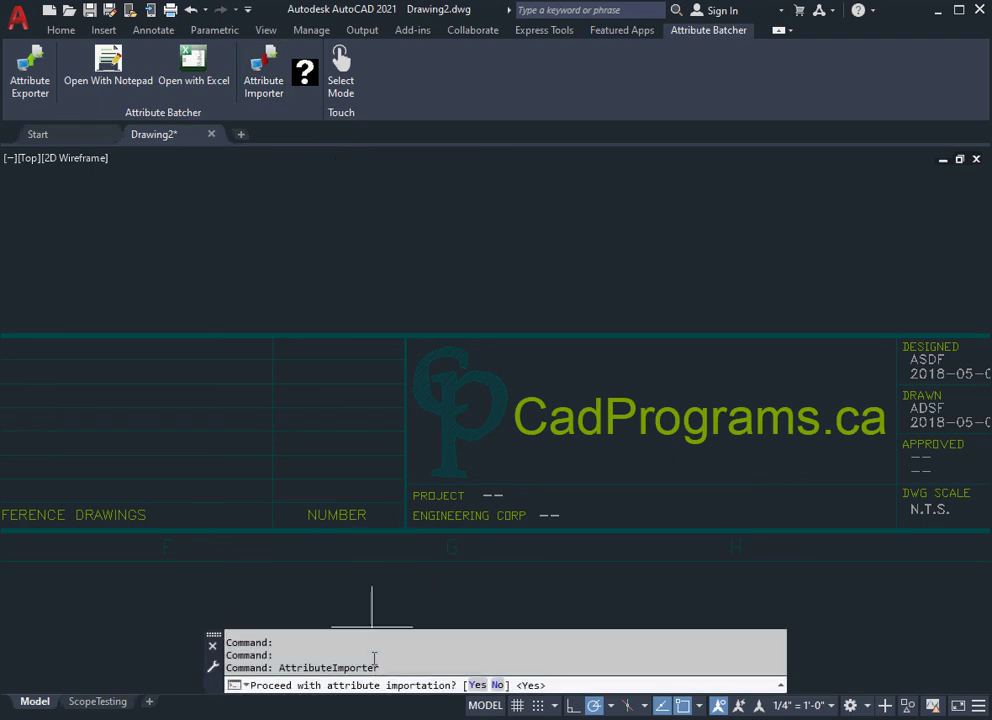
pyautogui.click(478, 685)
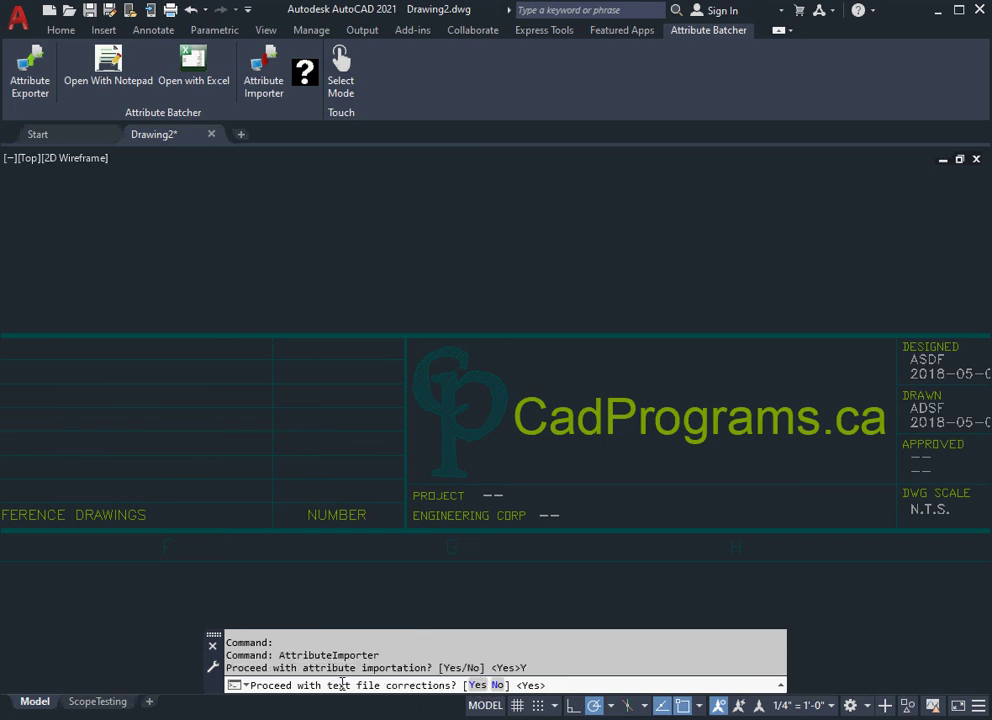
pyautogui.click(478, 685)
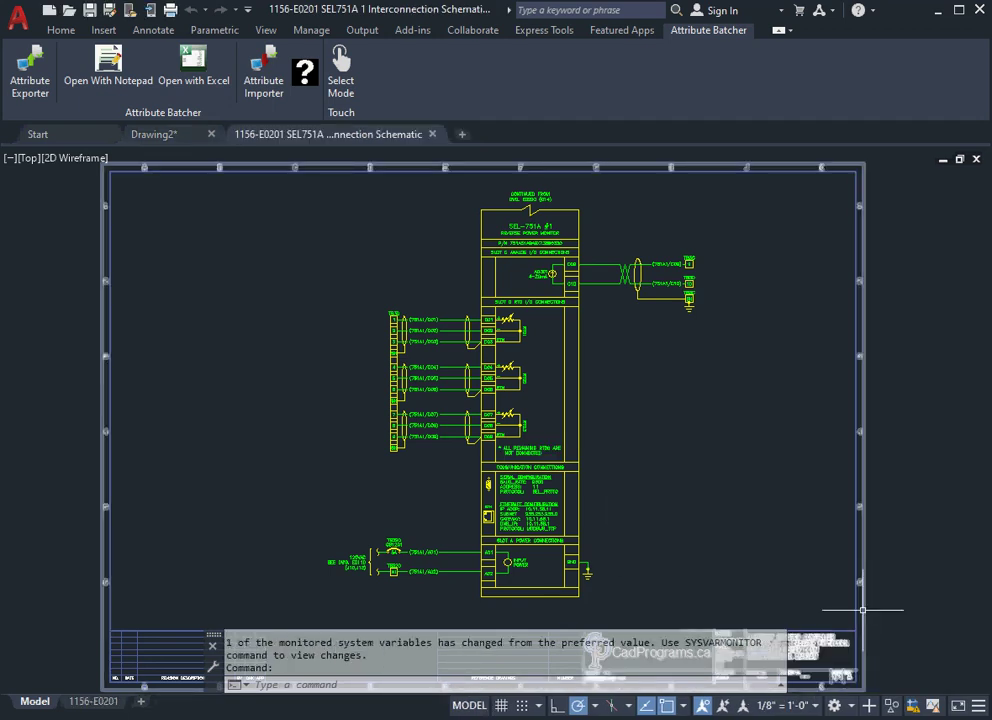
# Inspect the title block of the 1156-E0201 drawing, and open 1156-E0200 SEL751A 1 Interconnection Schematic.dwg to examine its title lines.
pyautogui.scroll(8, 859, 612)
pyautogui.scroll(-2, 827, 632)
pyautogui.hotkey('alt', 'Tab')
pyautogui.doubleClick(499, 486)
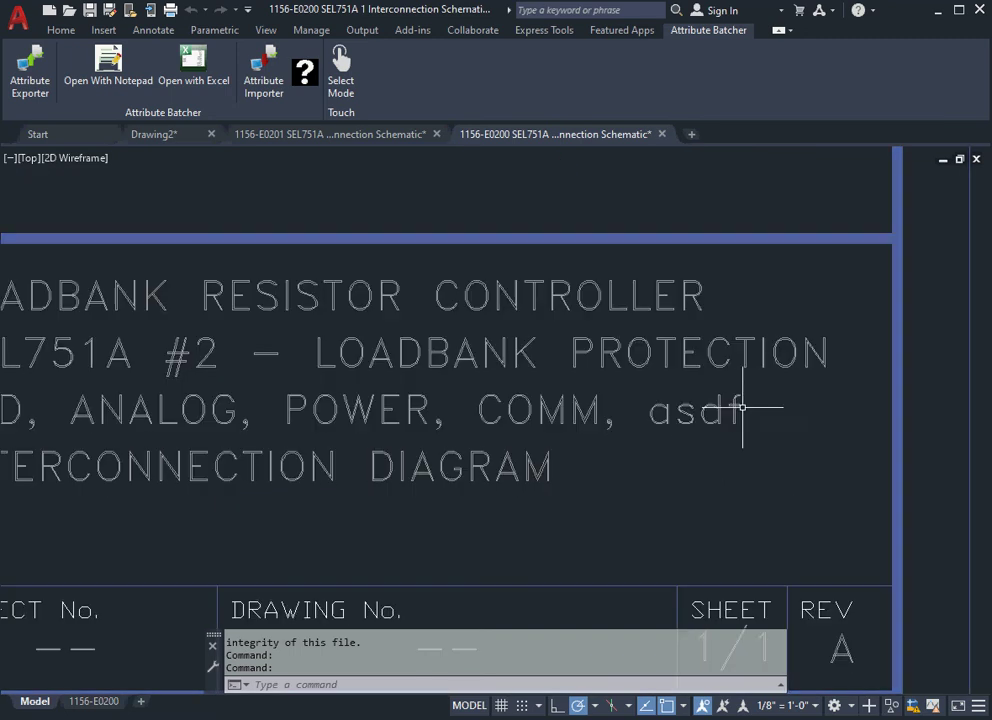
pyautogui.scroll(-1, 713, 414)
pyautogui.scroll(-1, 841, 454)
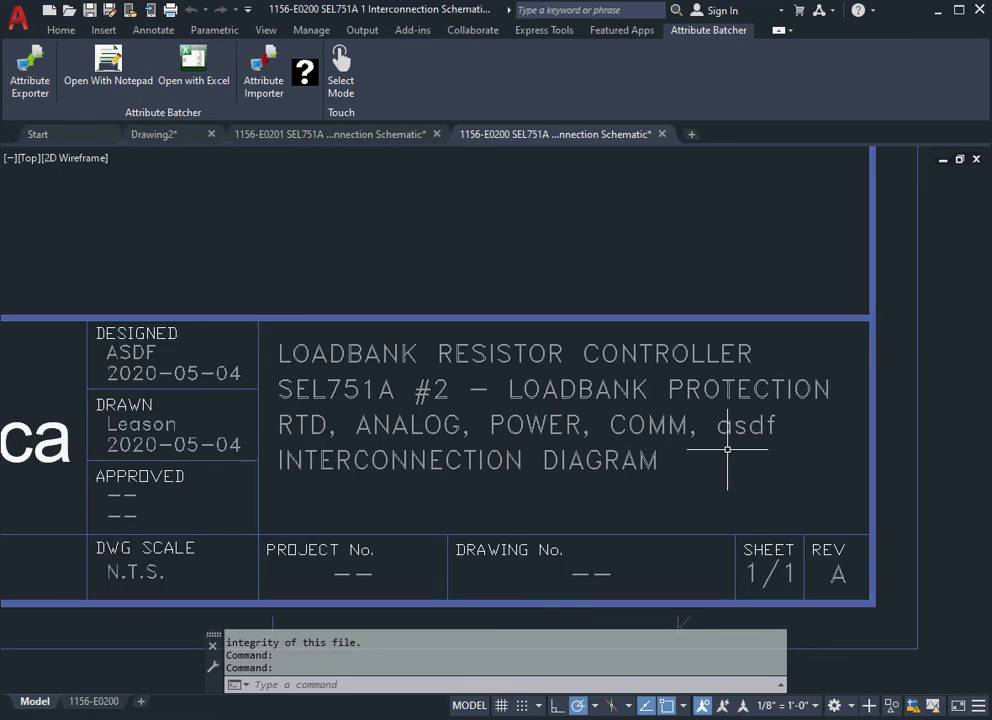
pyautogui.scroll(-2, 801, 469)
pyautogui.scroll(-5, 855, 549)
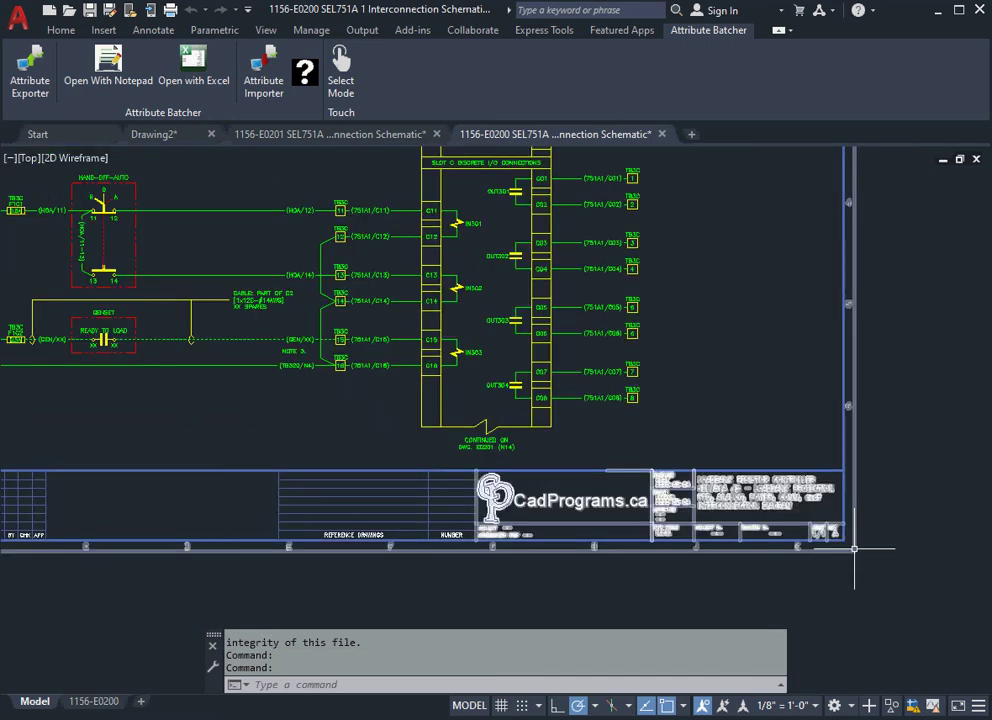
pyautogui.scroll(-2, 888, 566)
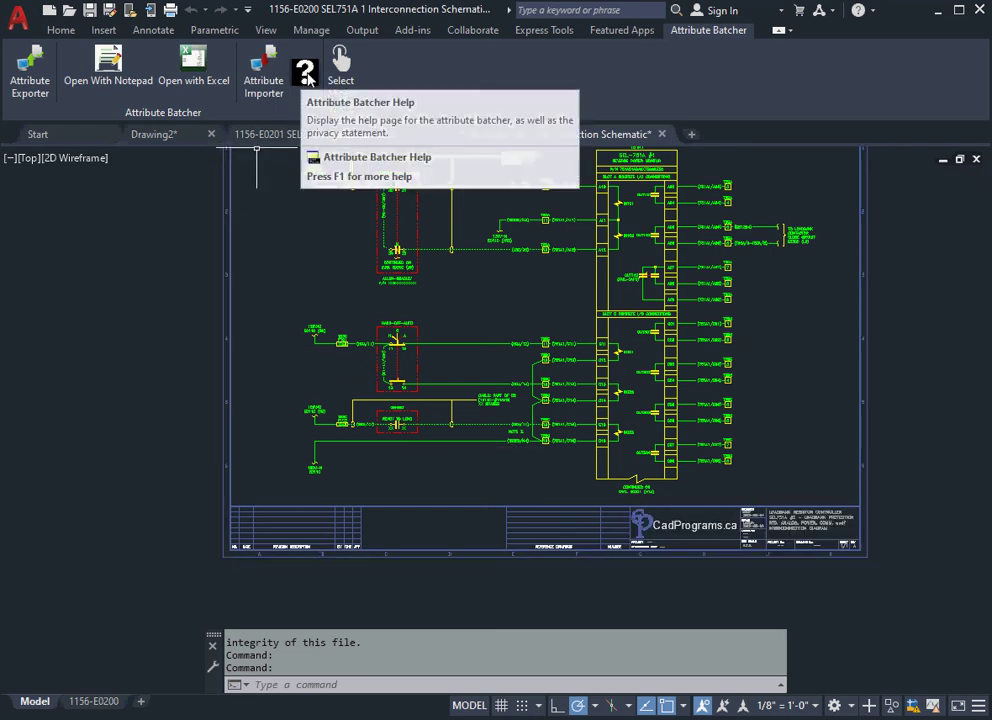
# View the Attribute Batcher help page in the browser and close it to return to the drawing.
pyautogui.click(305, 75)
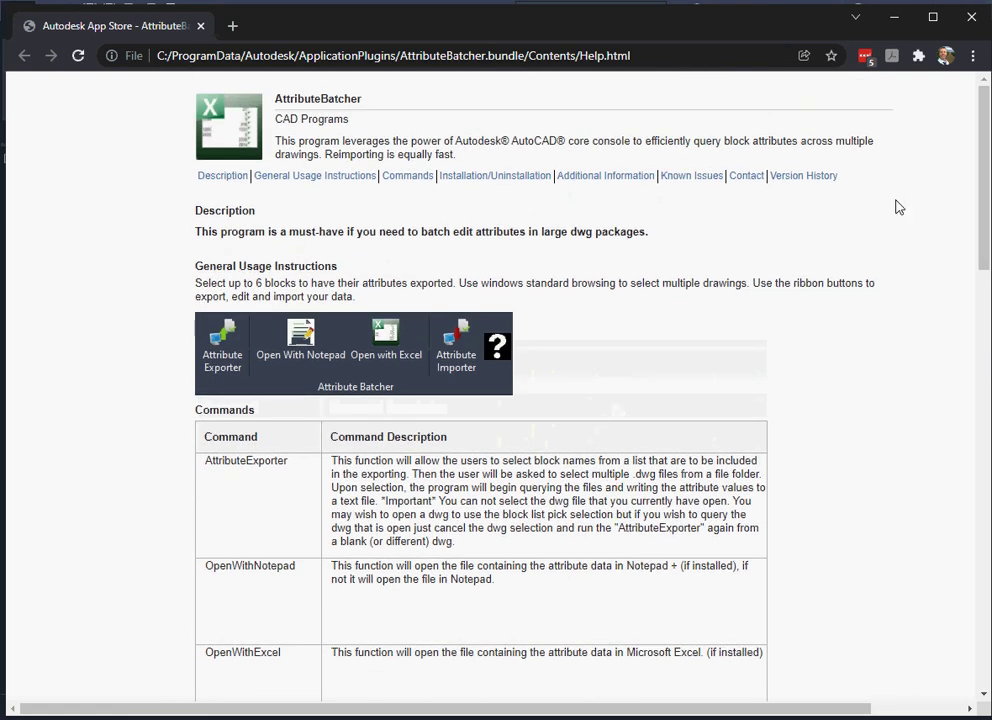
pyautogui.click(971, 17)
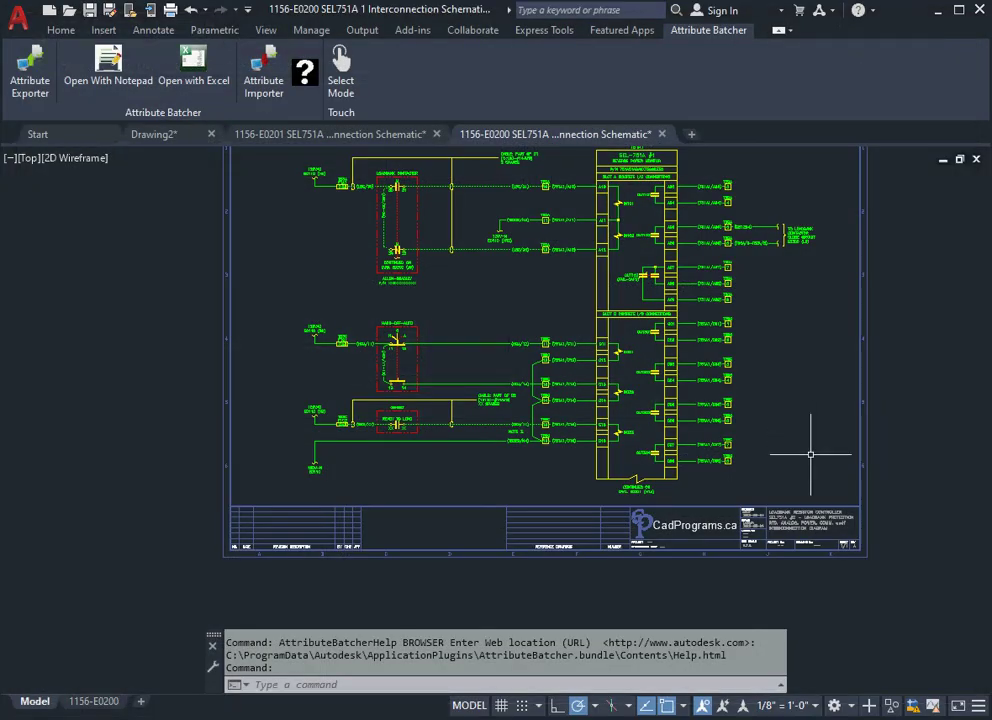